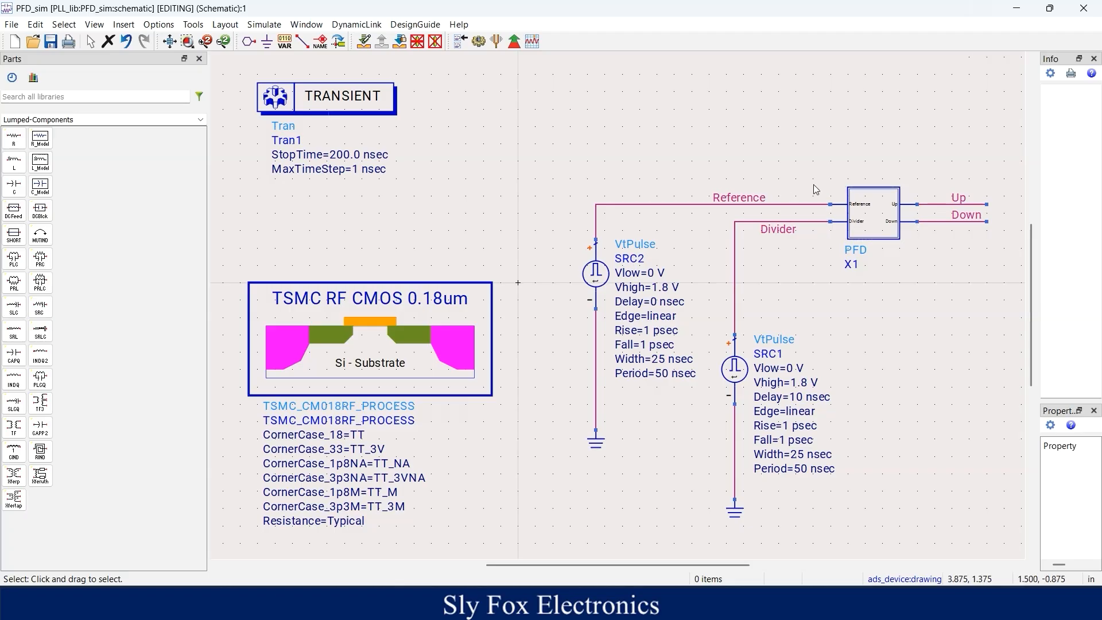
# - Descend into the PFD block X1 to view its internal schematic
pyautogui.click(874, 228)
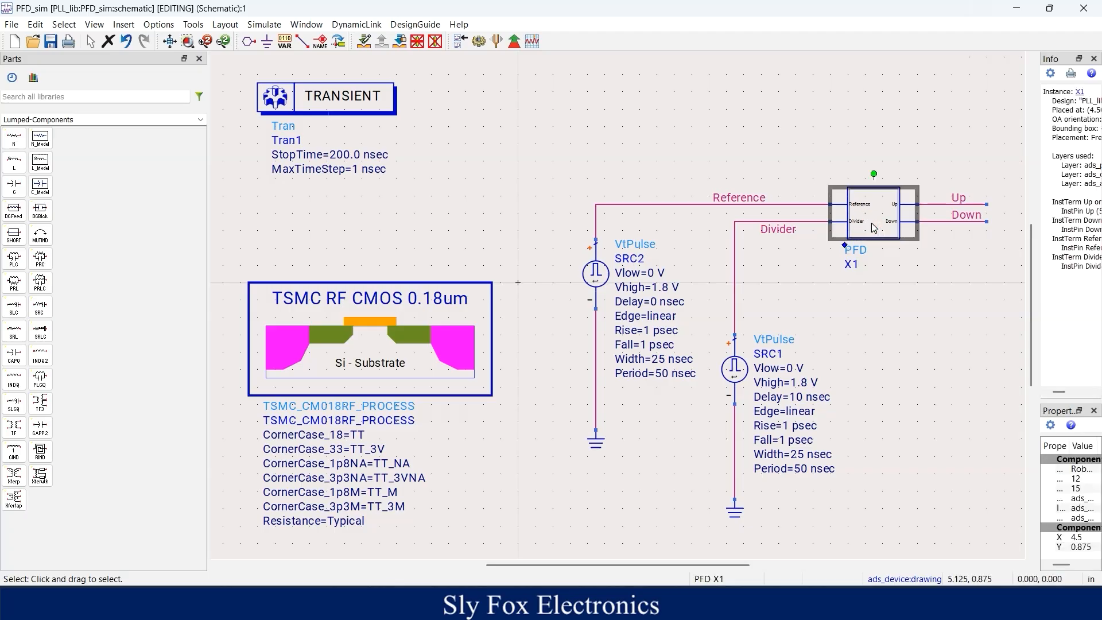
pyautogui.click(365, 43)
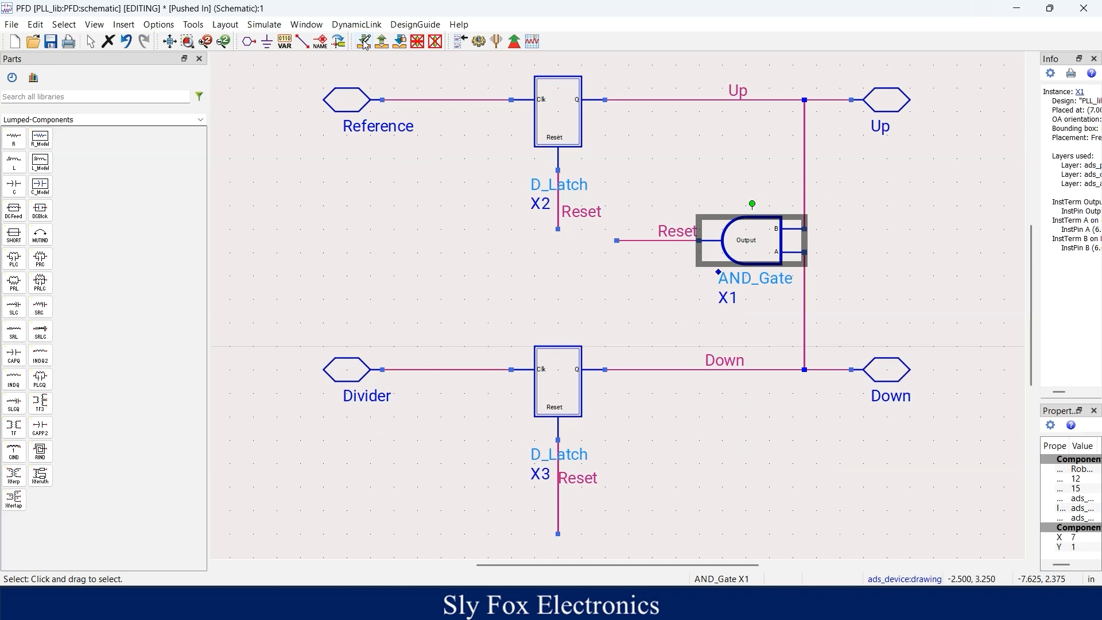
pyautogui.click(446, 276)
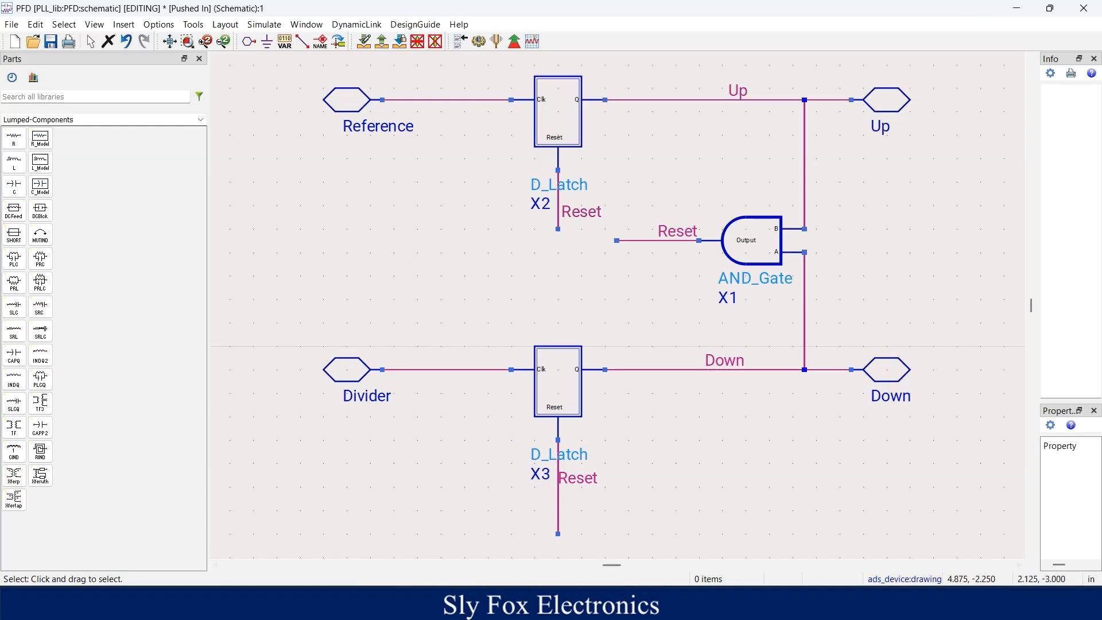
# - Switch to the ADS main window, view the New Symbol dialog, and close it without creating a symbol
pyautogui.click(660, 607)
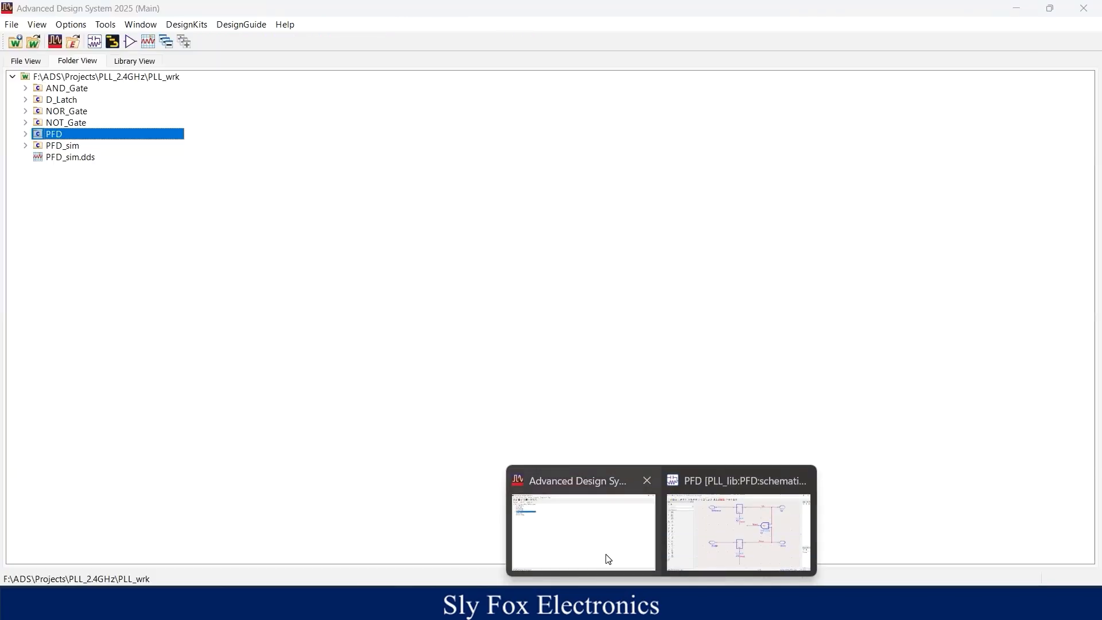
pyautogui.click(606, 554)
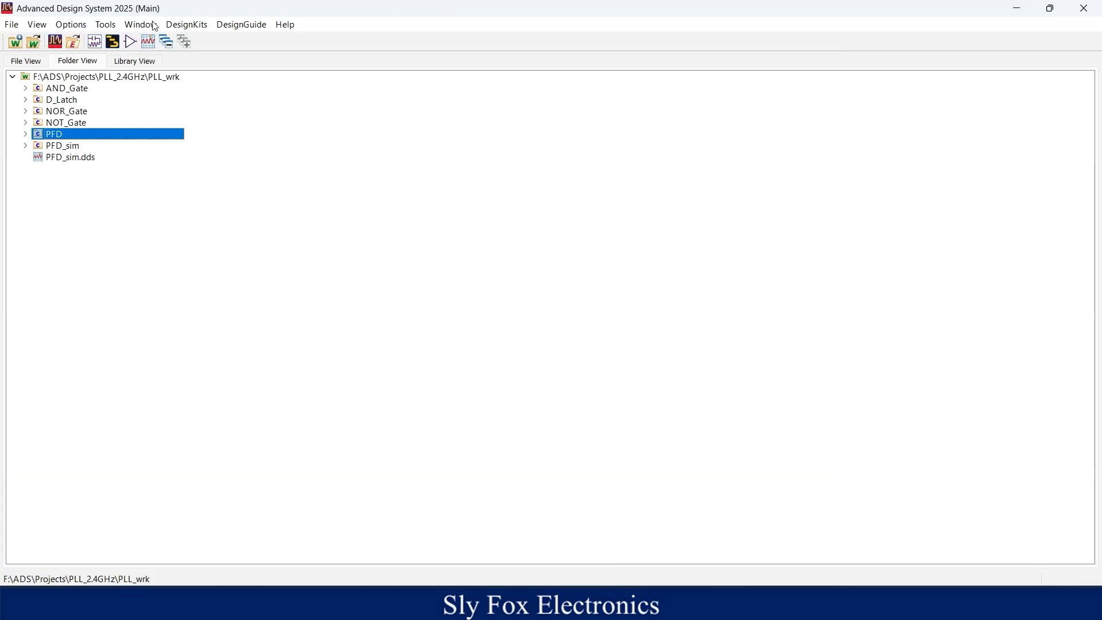
pyautogui.click(70, 139)
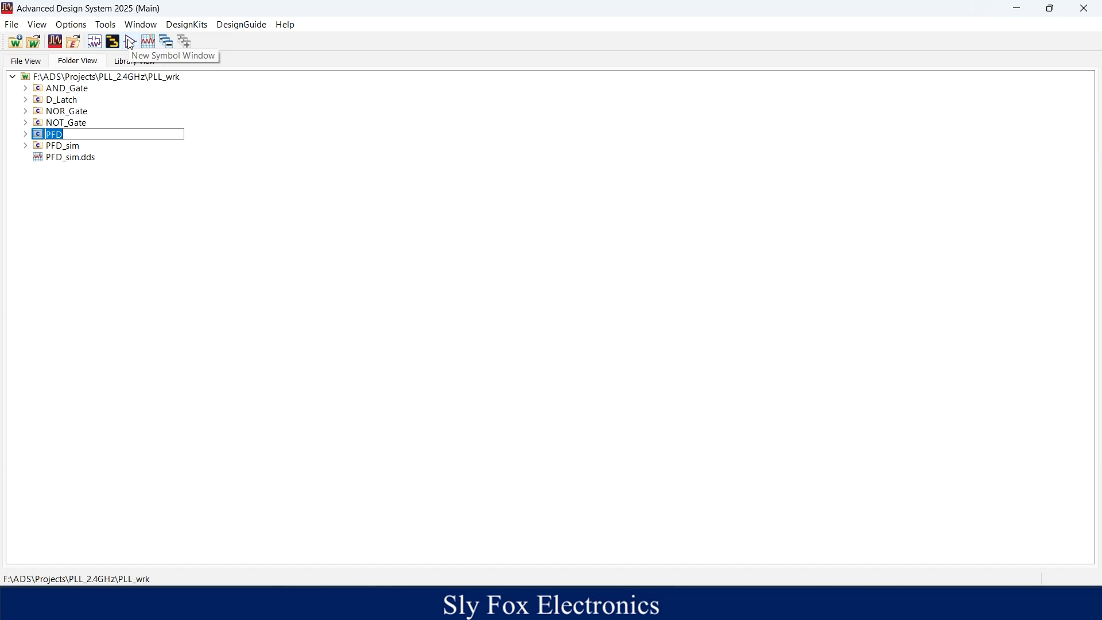
pyautogui.click(131, 43)
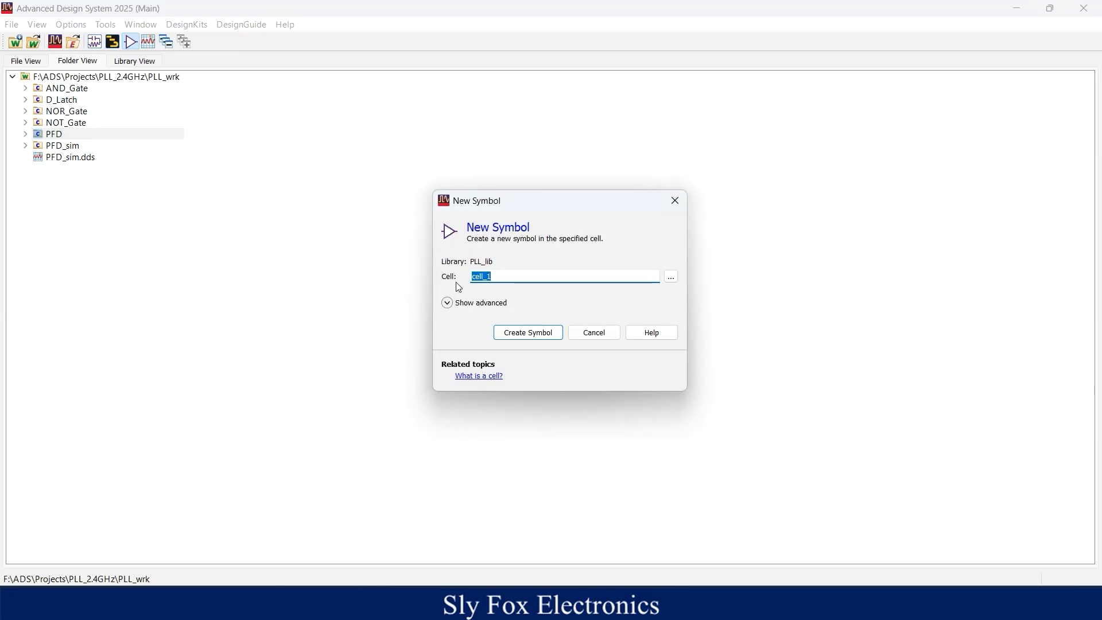
pyautogui.click(597, 331)
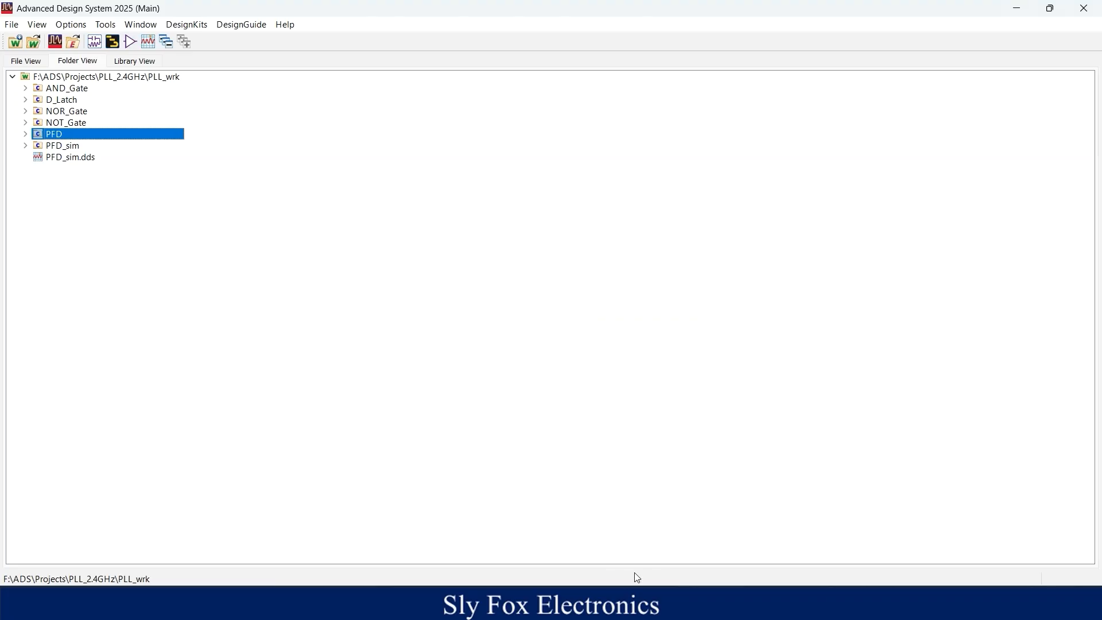
# - Switch back to the PFD schematic and return up the hierarchy to PFD_sim
pyautogui.moveTo(688, 573)
pyautogui.click(697, 538)
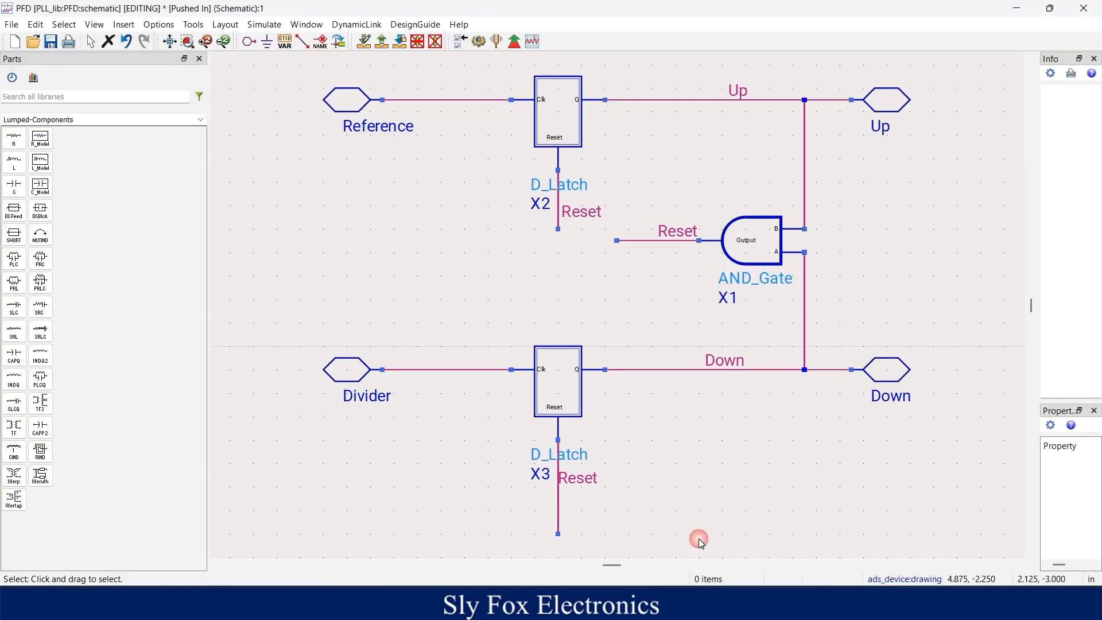
pyautogui.click(383, 42)
pyautogui.click(517, 236)
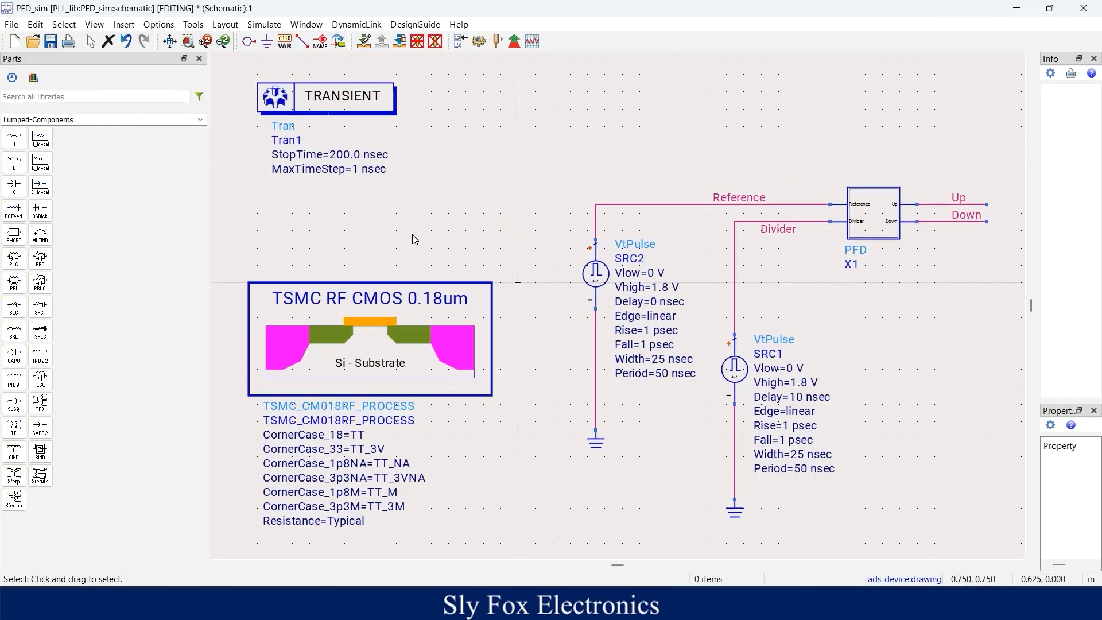
# - Open the Component Library and browse the workspace library and the read-only TSMC_CM018RF_v5a components
pyautogui.click(38, 85)
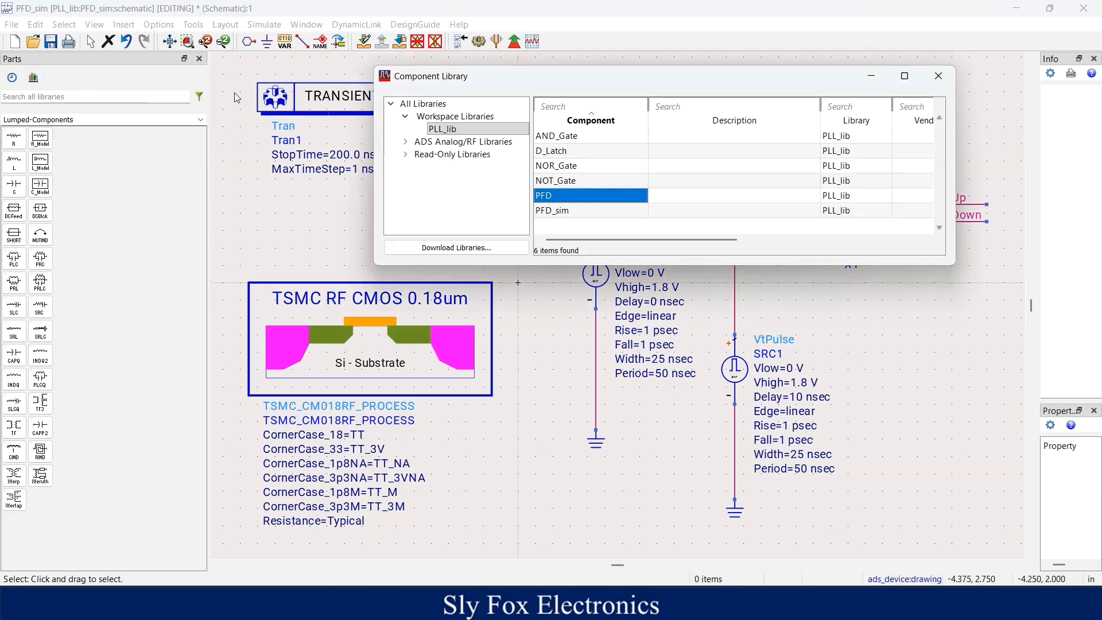
pyautogui.click(414, 117)
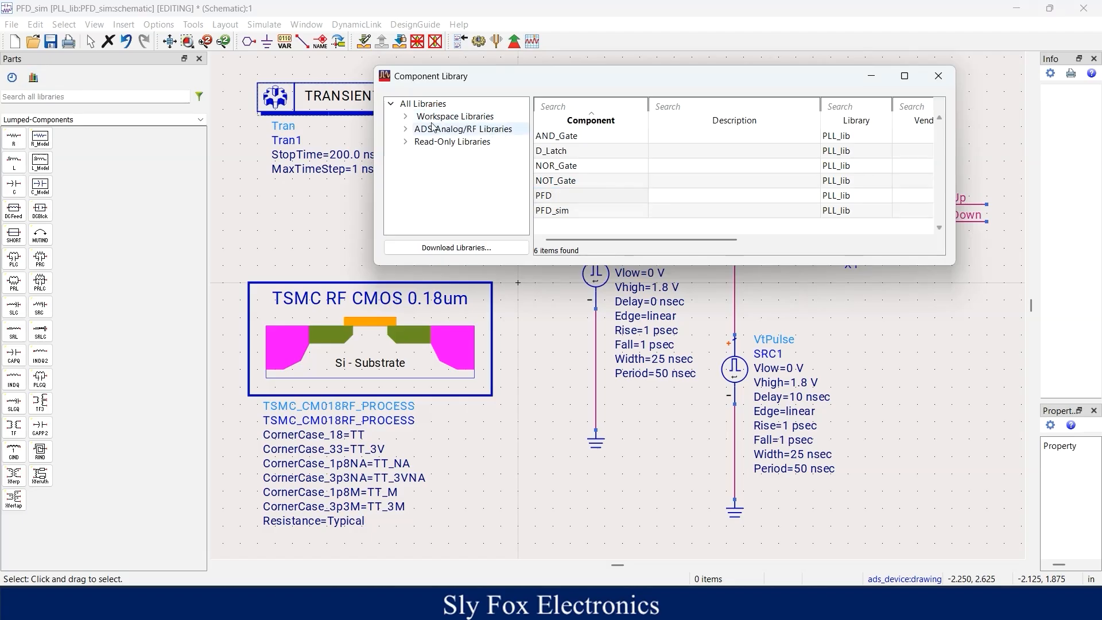
pyautogui.click(406, 117)
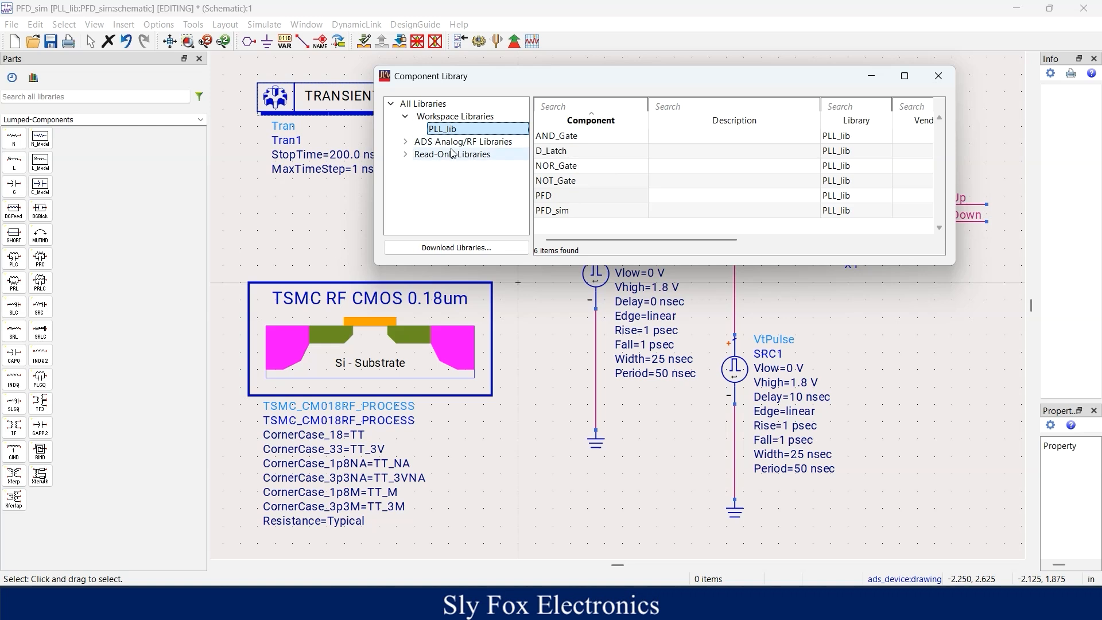
pyautogui.click(406, 154)
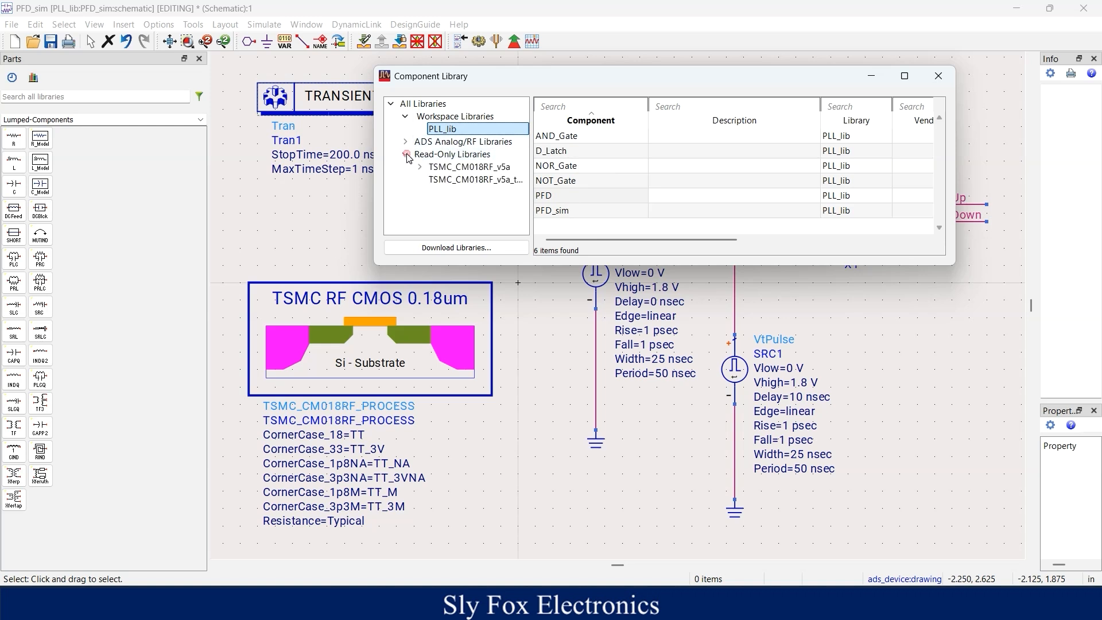
pyautogui.click(448, 167)
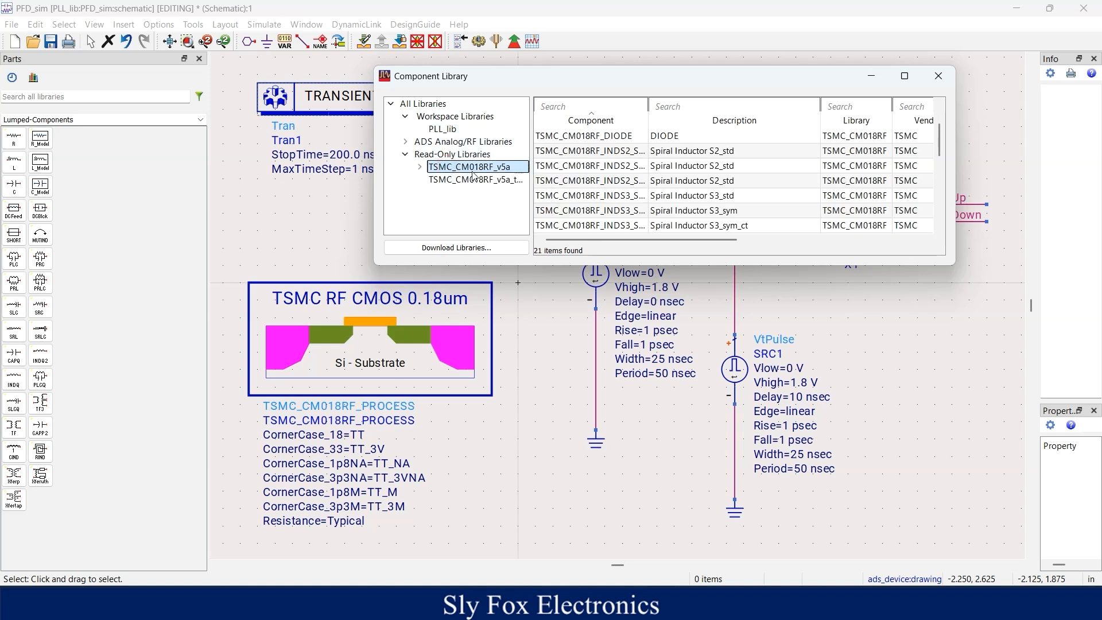
pyautogui.scroll(-2, 604, 172)
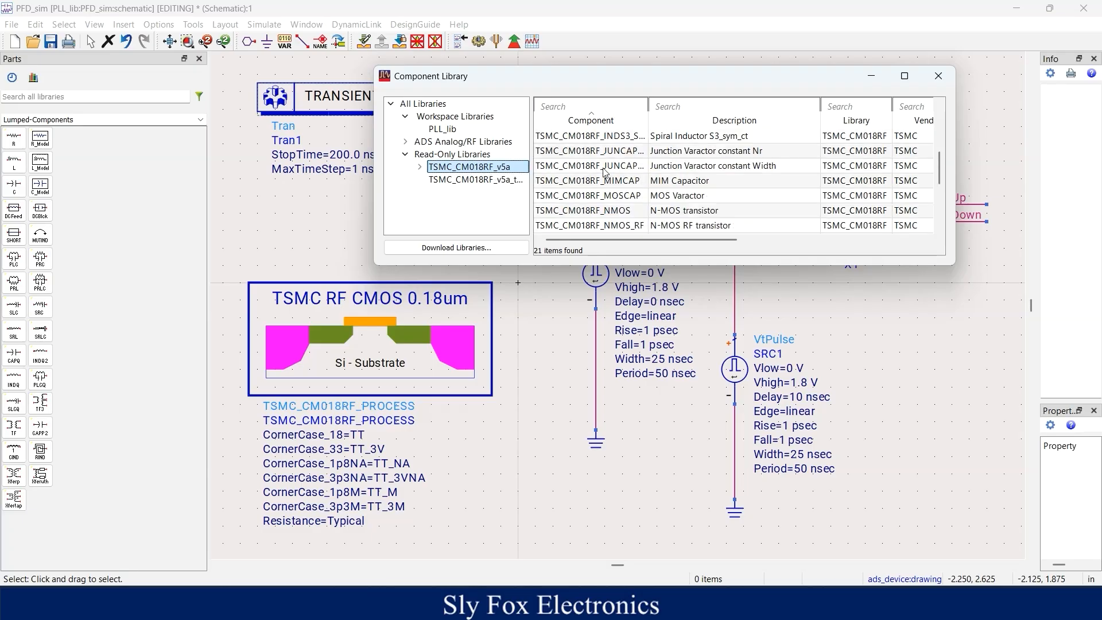
pyautogui.scroll(-3, 604, 172)
pyautogui.scroll(5, 567, 182)
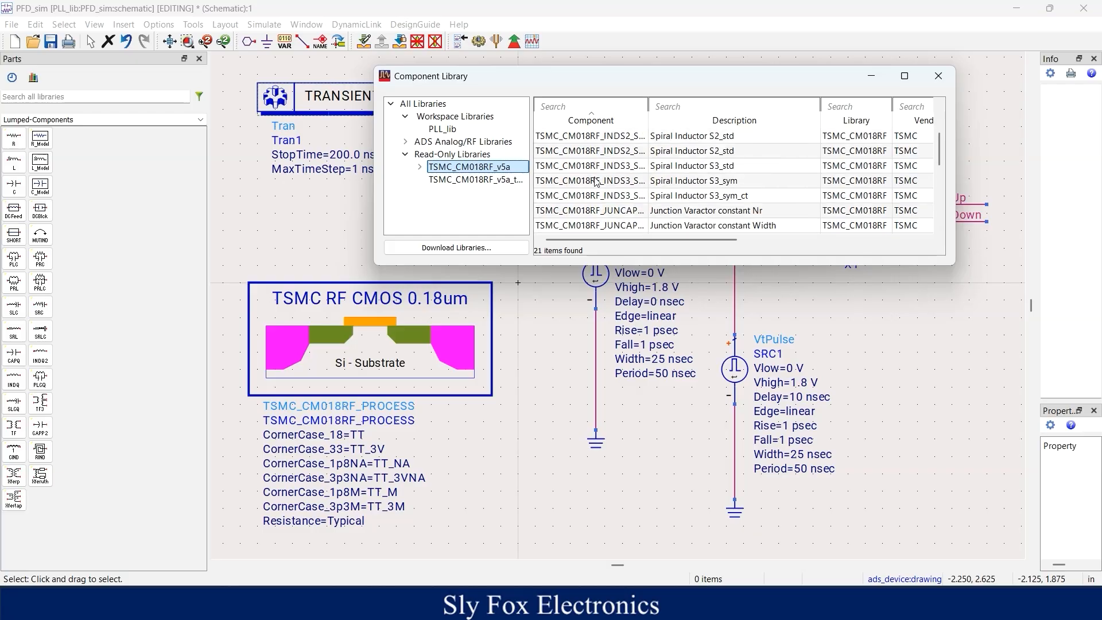
pyautogui.click(405, 154)
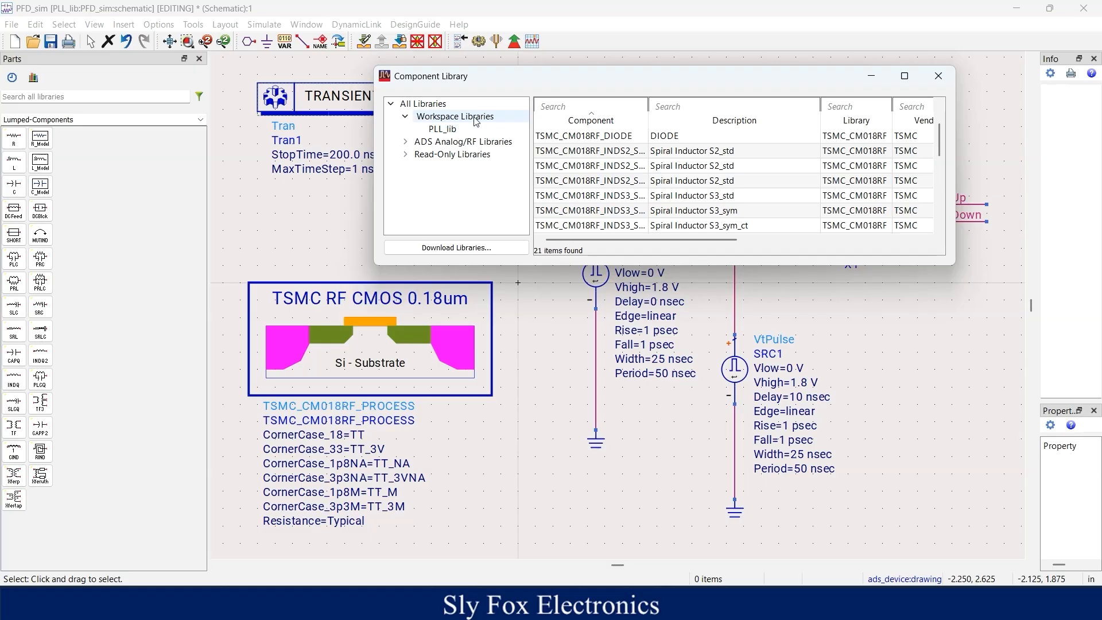
# - Place a PFD component from PLL_lib in the empty area beside the TSMC process parameters
pyautogui.click(447, 131)
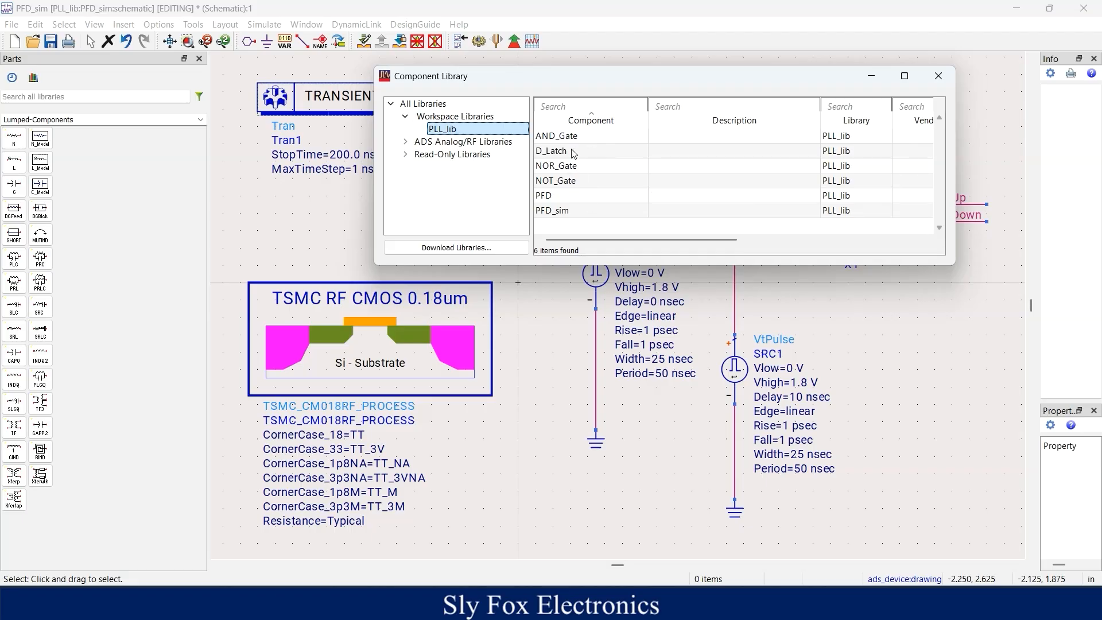
pyautogui.click(550, 200)
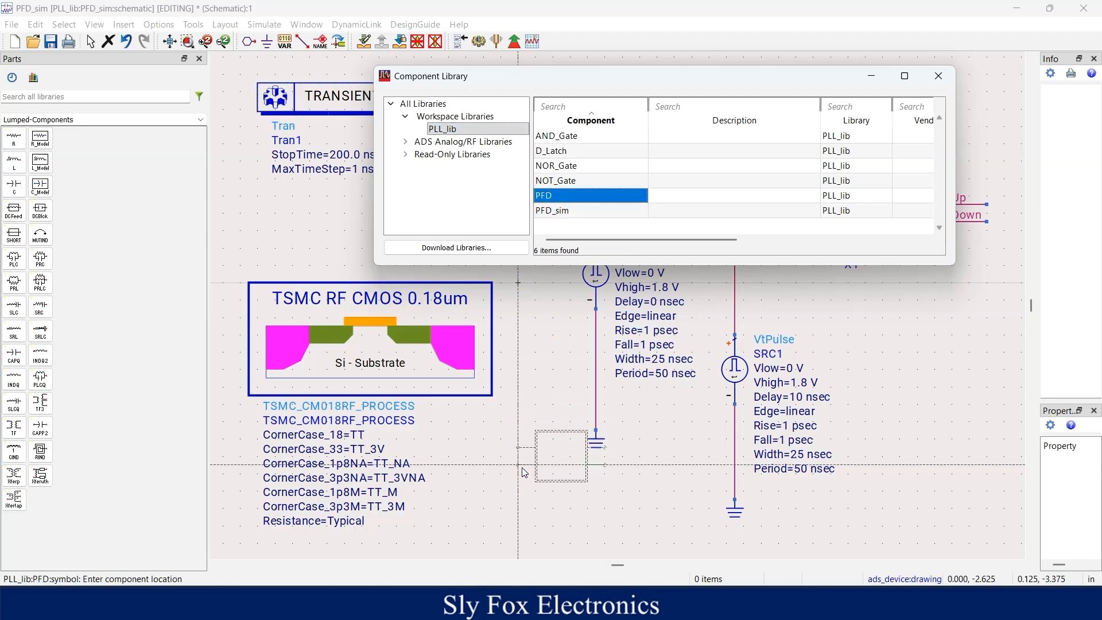
pyautogui.click(484, 492)
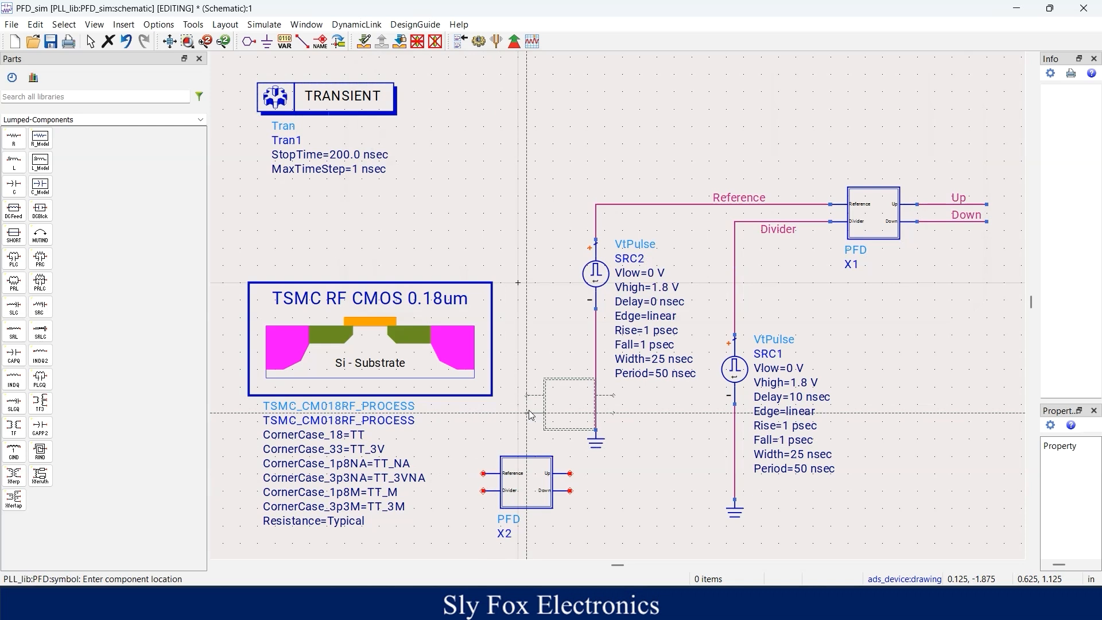
pyautogui.press('Escape')
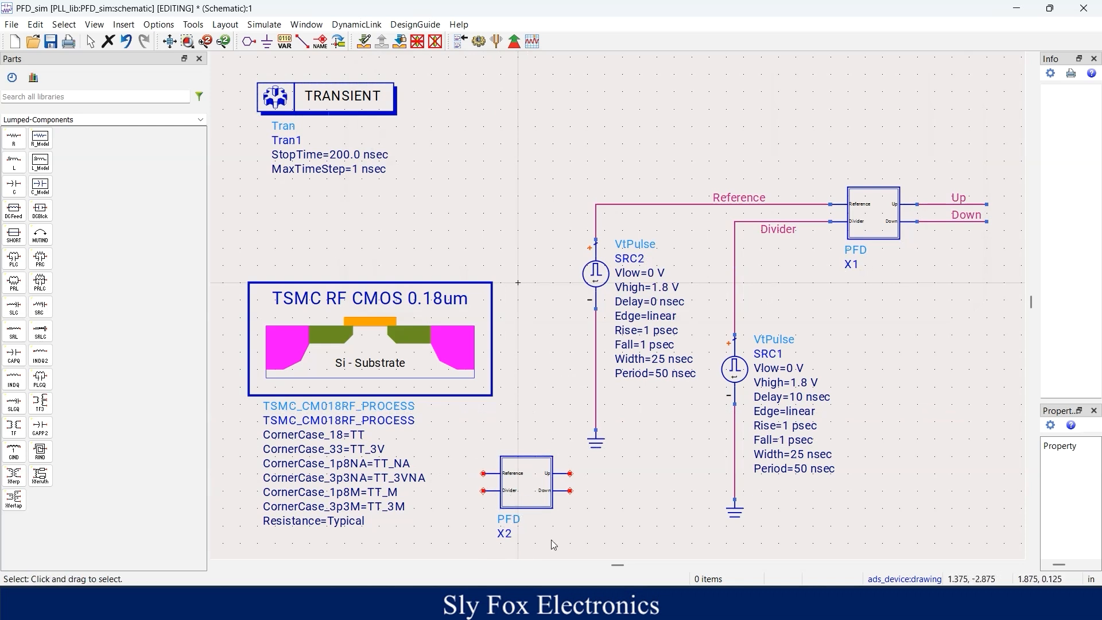
# - Delete the extra PFD instance X2 and save the PFD_sim schematic
pyautogui.click(526, 487)
pyautogui.press('Delete')
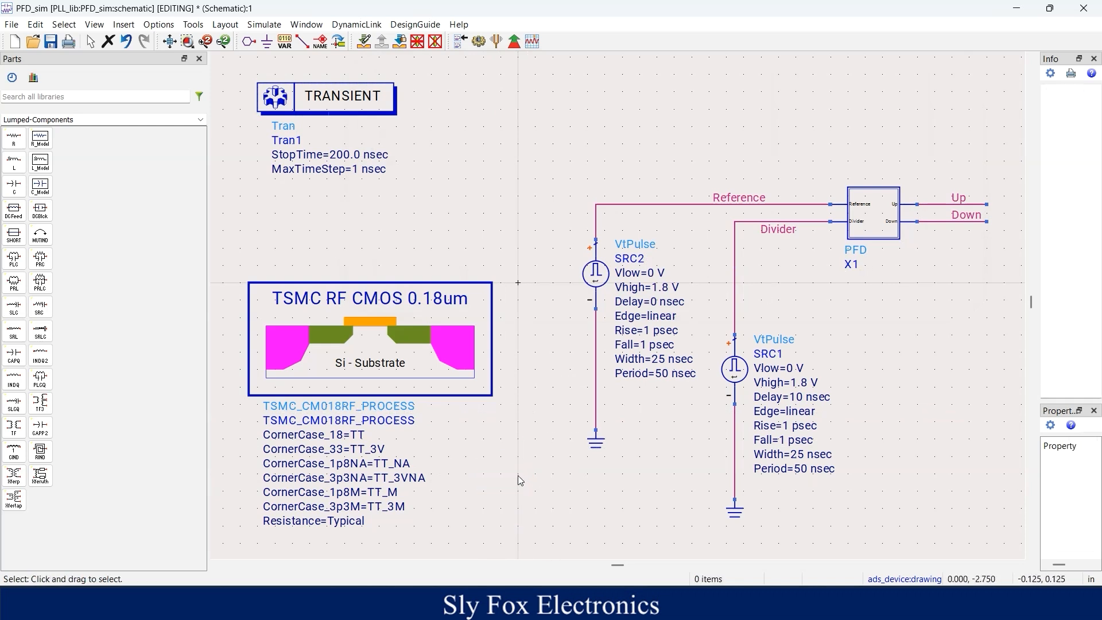
pyautogui.hotkey('ctrl', 's')
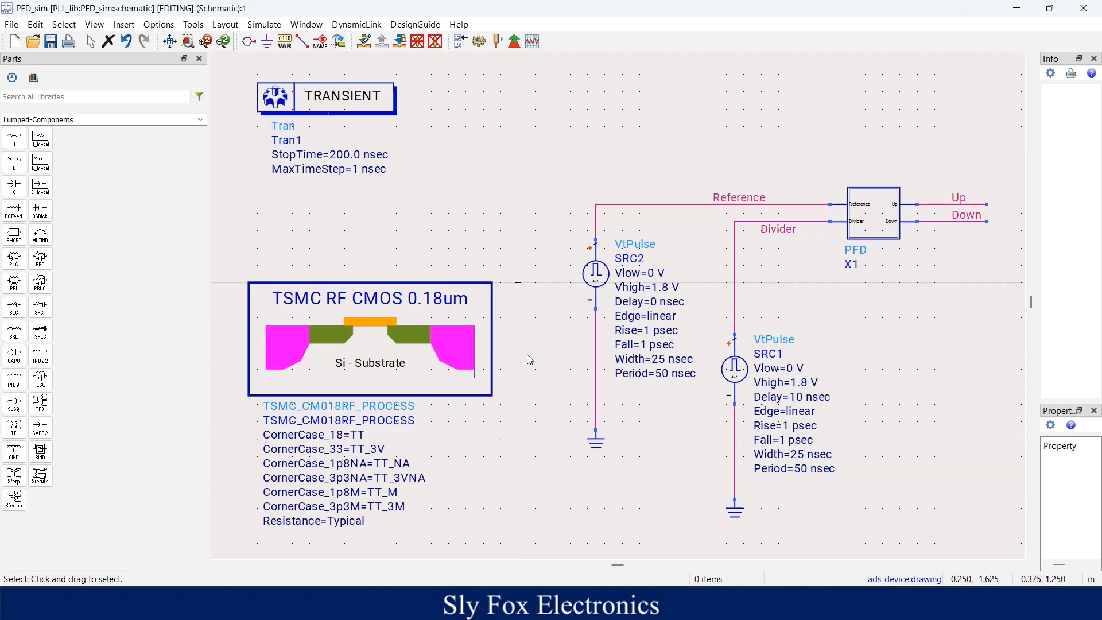
# - Descend into the PFD block X1 and into its D_Latch X2 to examine the NOR-gate circuit
pyautogui.click(879, 230)
pyautogui.click(364, 40)
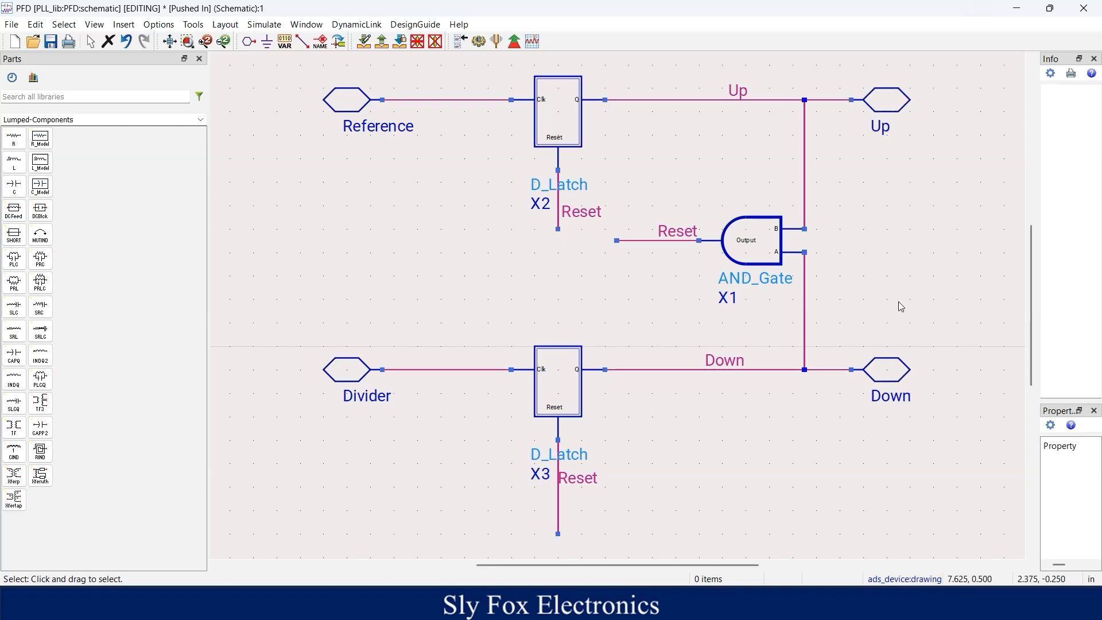
pyautogui.click(566, 123)
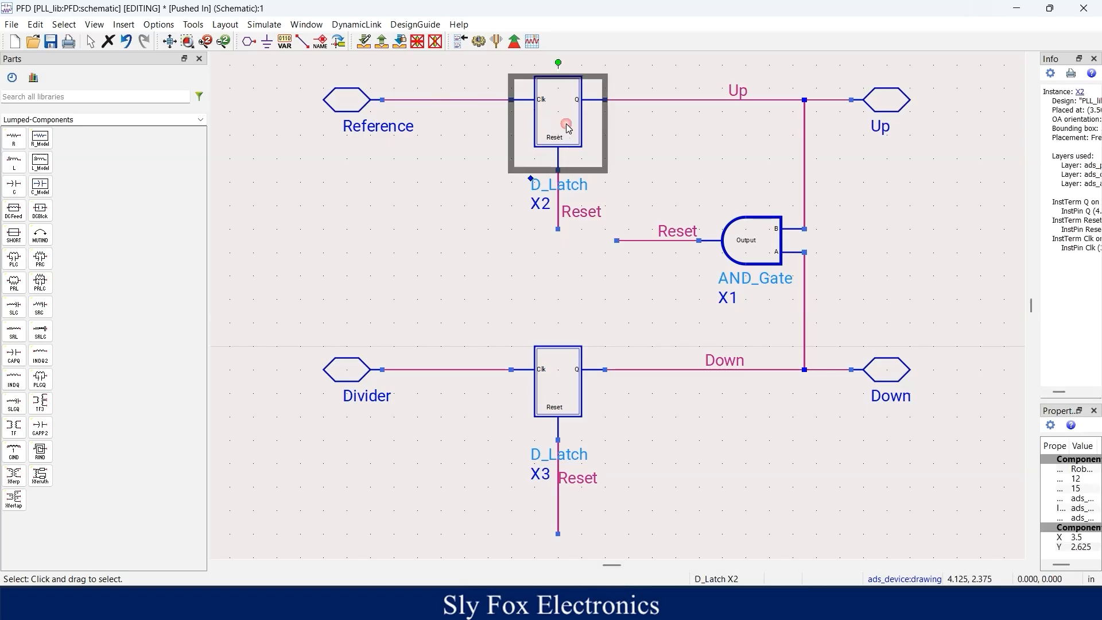
pyautogui.click(365, 44)
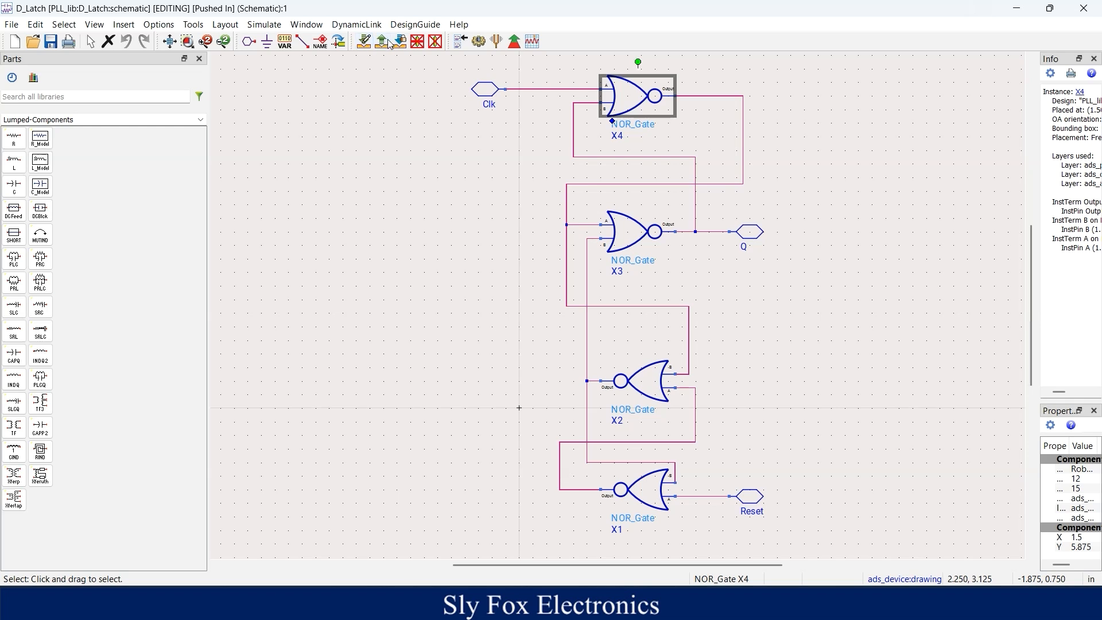
# - Go back up to PFD_sim, descend through PFD into the D_Latch again, and return to the PFD schematic
pyautogui.click(388, 44)
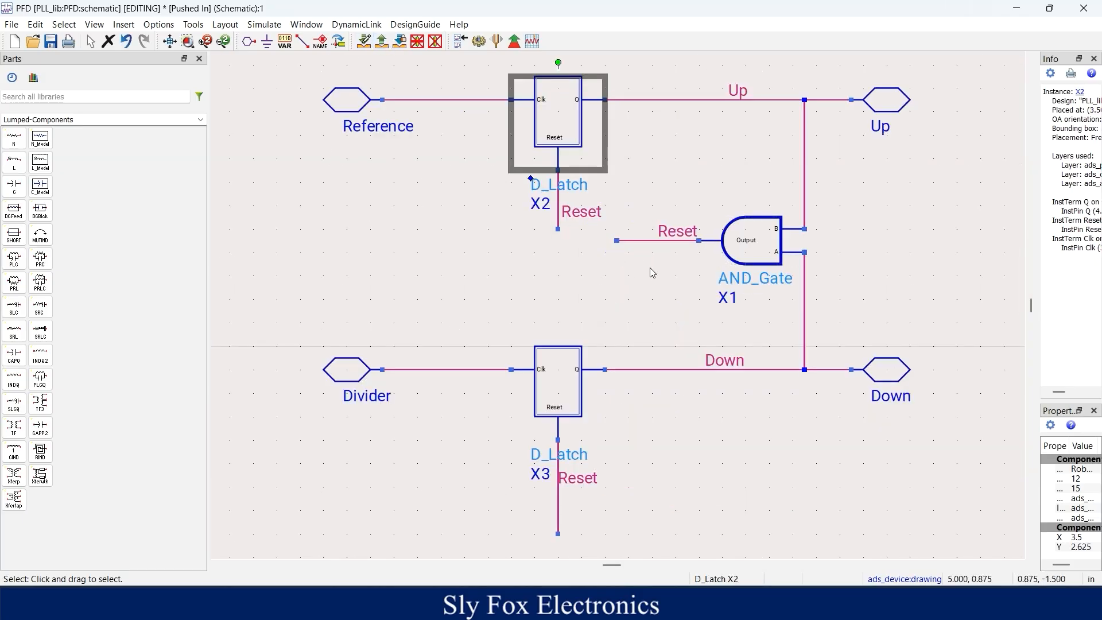
pyautogui.click(382, 43)
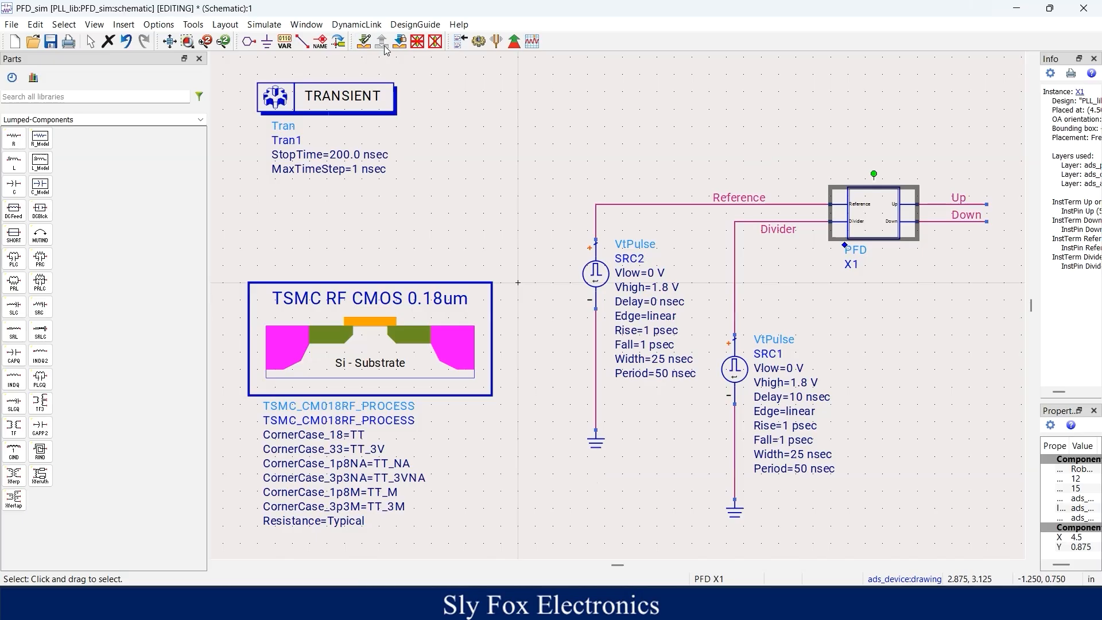
pyautogui.click(369, 46)
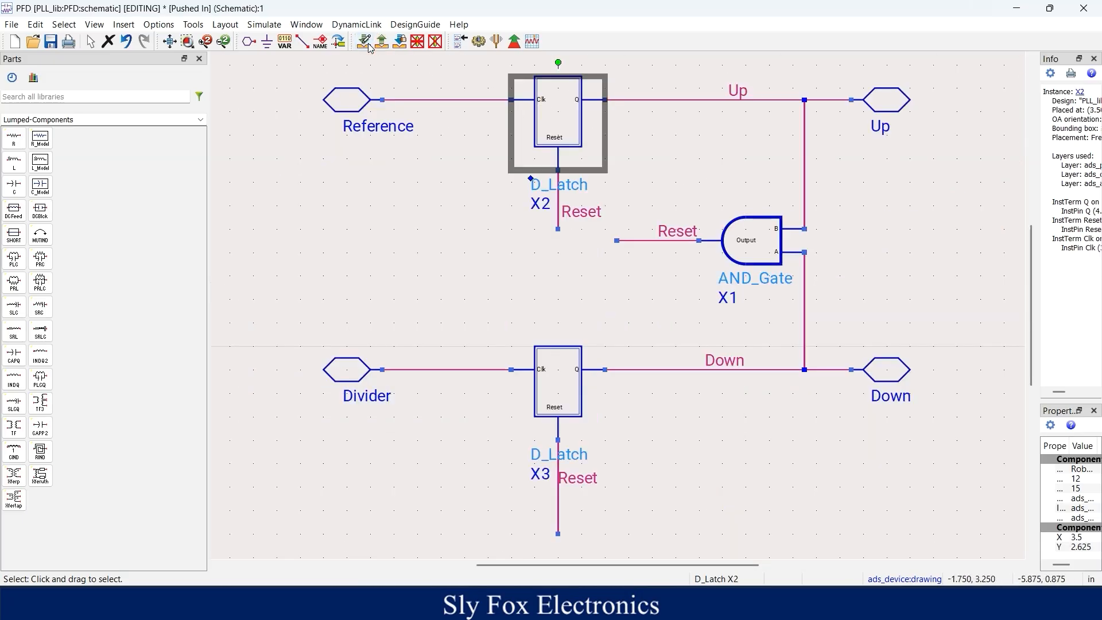
pyautogui.click(369, 46)
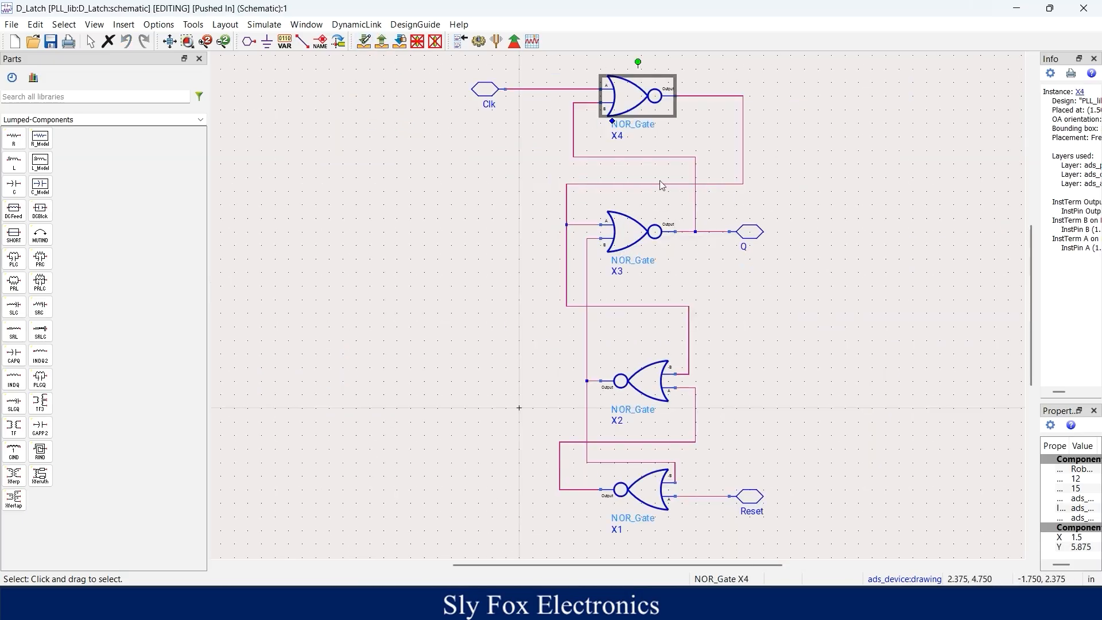
pyautogui.click(382, 43)
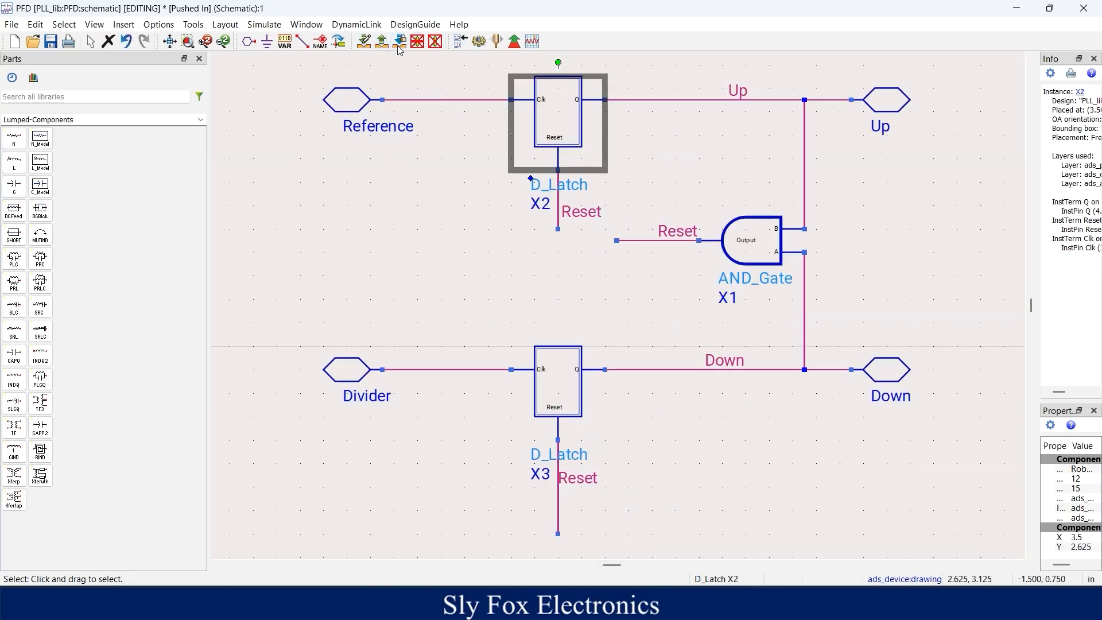
# - Descend into D_Latch X2 once more and select the NOR gate X4 connected to Clk
pyautogui.click(367, 44)
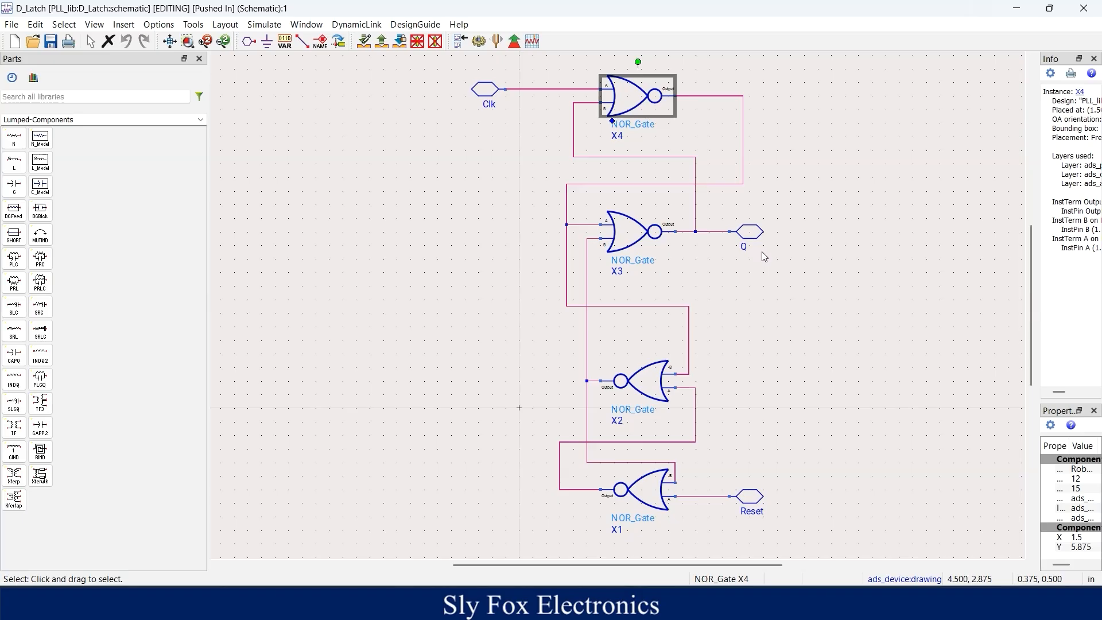
pyautogui.click(703, 134)
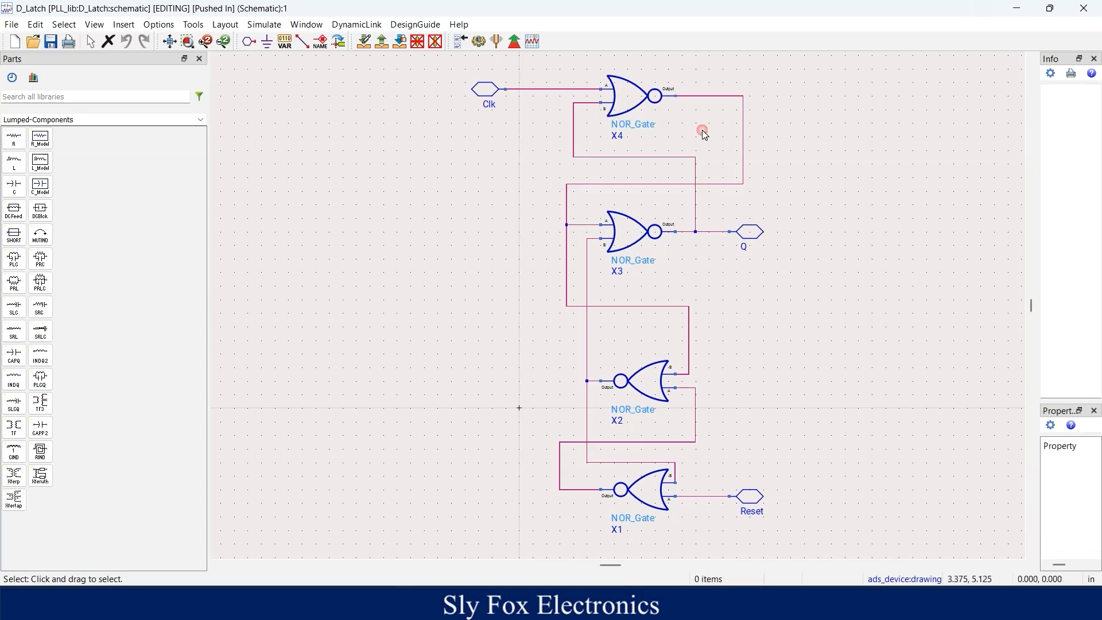
pyautogui.click(629, 101)
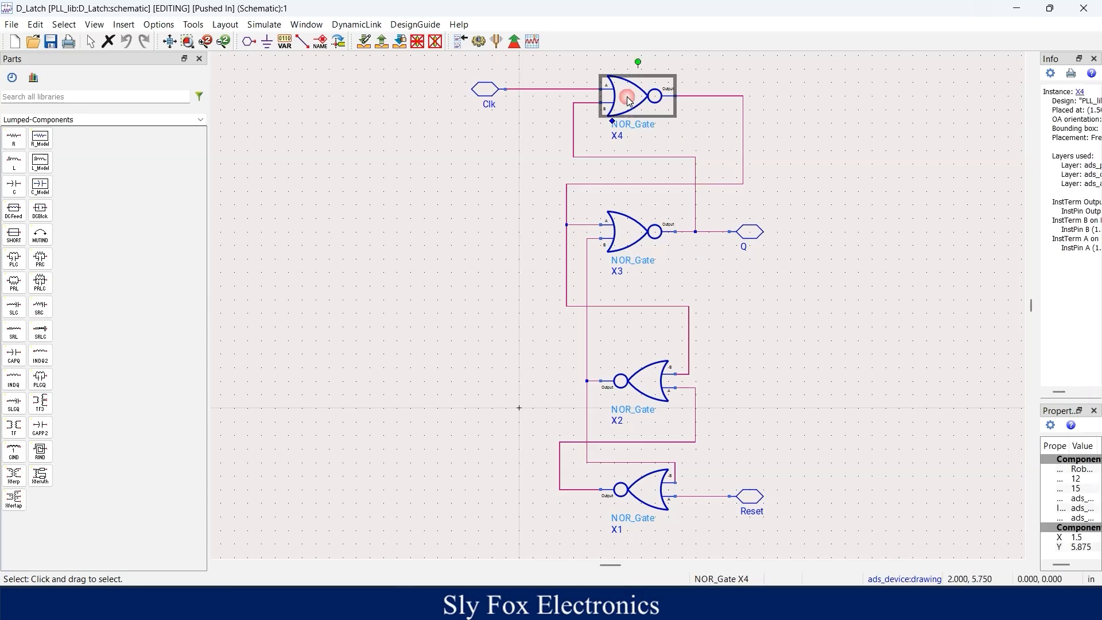
# - Descend into NOR gate X4 to examine its transistor circuit, and return through D_Latch to the PFD schematic
pyautogui.click(364, 42)
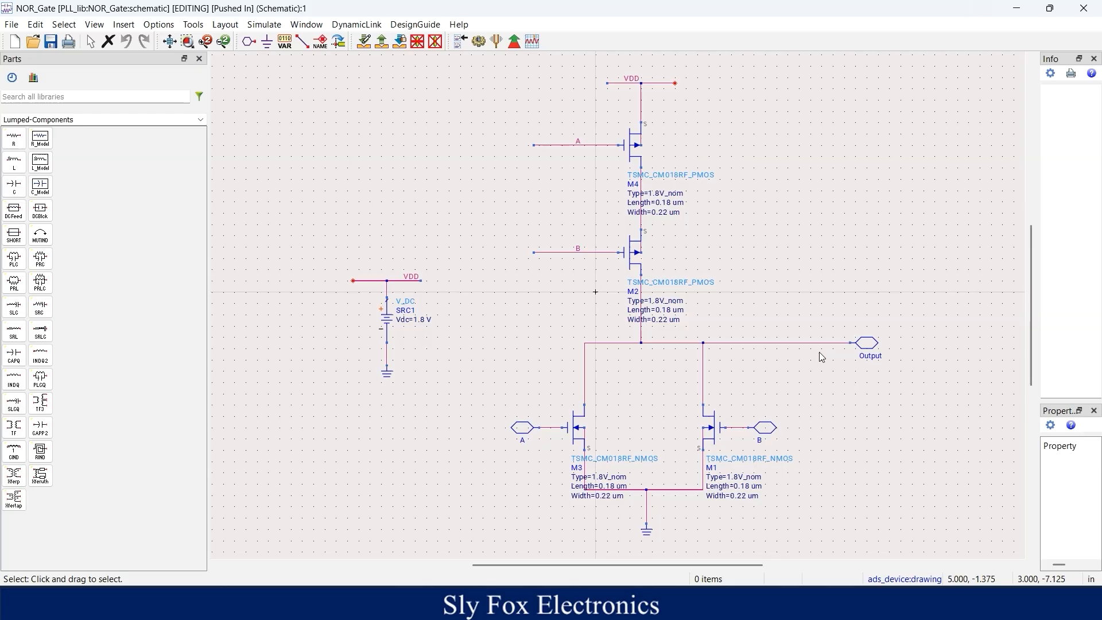
pyautogui.click(381, 41)
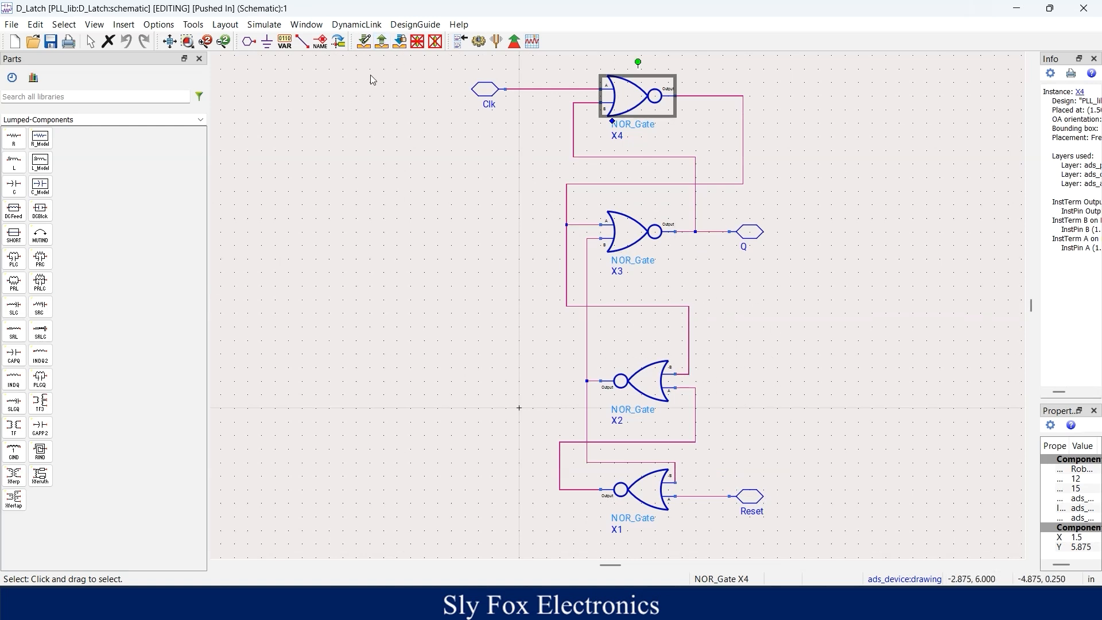
pyautogui.click(384, 44)
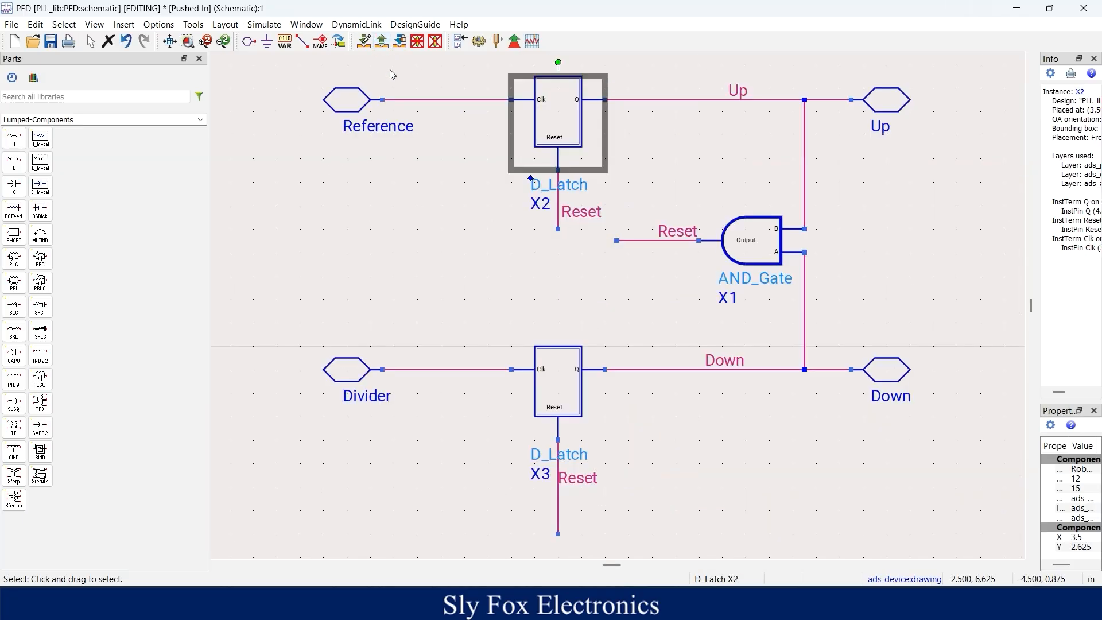
pyautogui.click(462, 231)
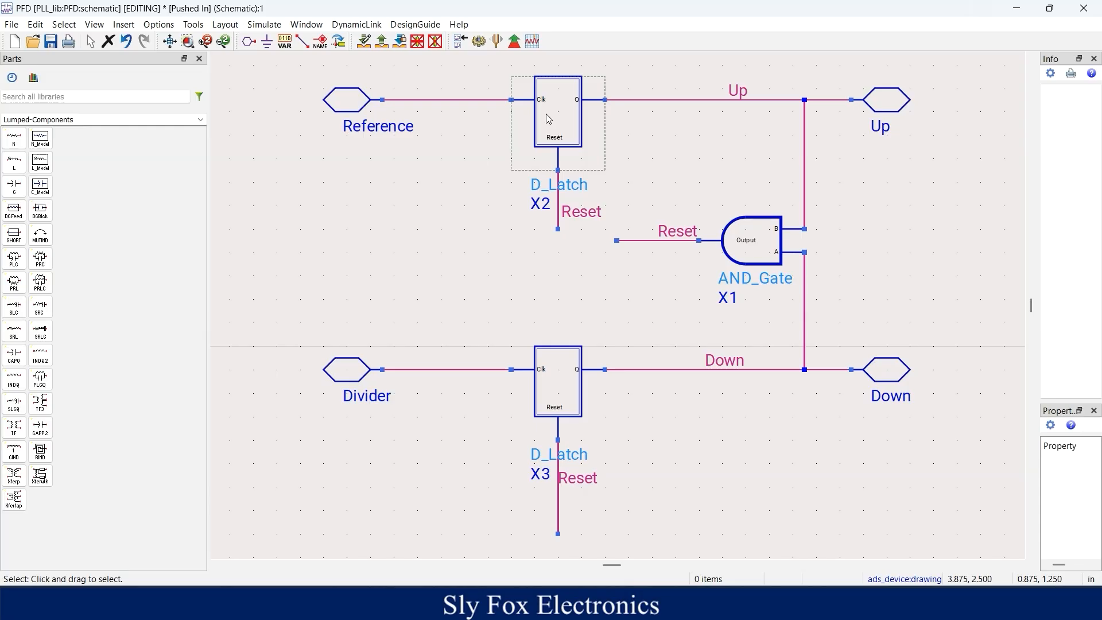
# - Descend into AND_Gate X1 of the PFD to examine its NAND stage and output inverter
pyautogui.click(755, 260)
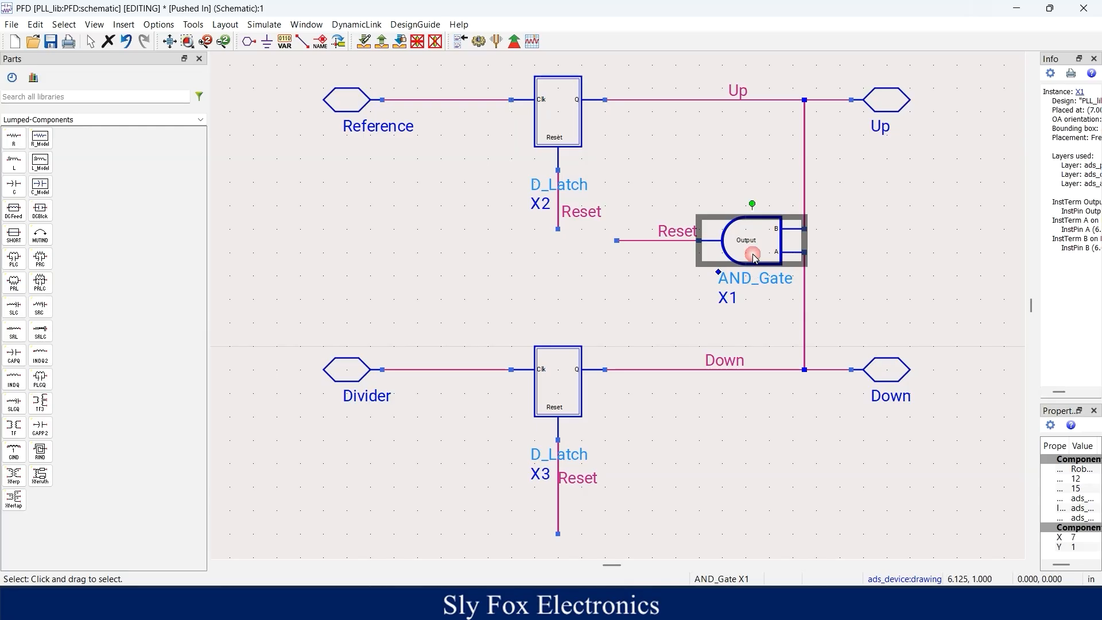
pyautogui.click(364, 41)
pyautogui.scroll(-2, 591, 258)
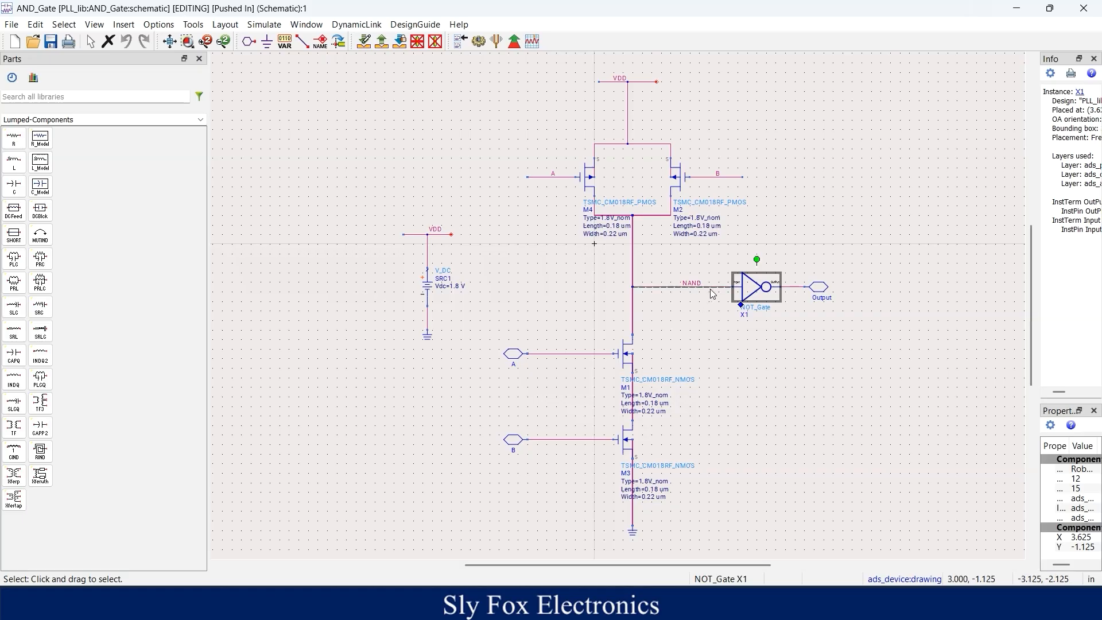
pyautogui.click(820, 308)
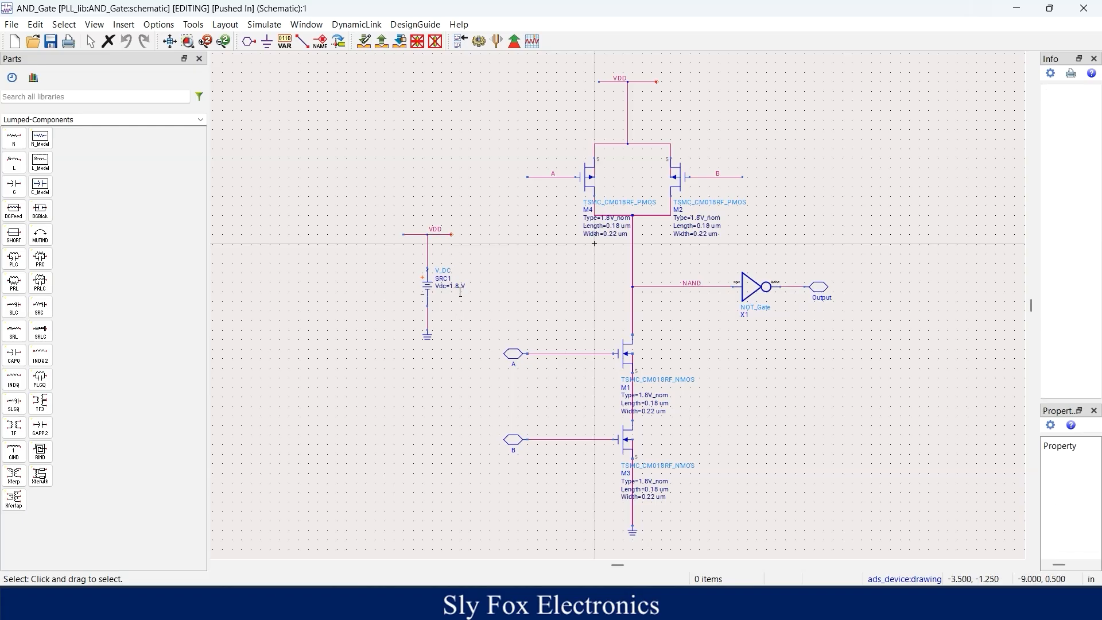
# - Descend into the inverter NOT_Gate X1 to examine its transistors, and go back up through AND_Gate and PFD to PFD_sim
pyautogui.click(753, 291)
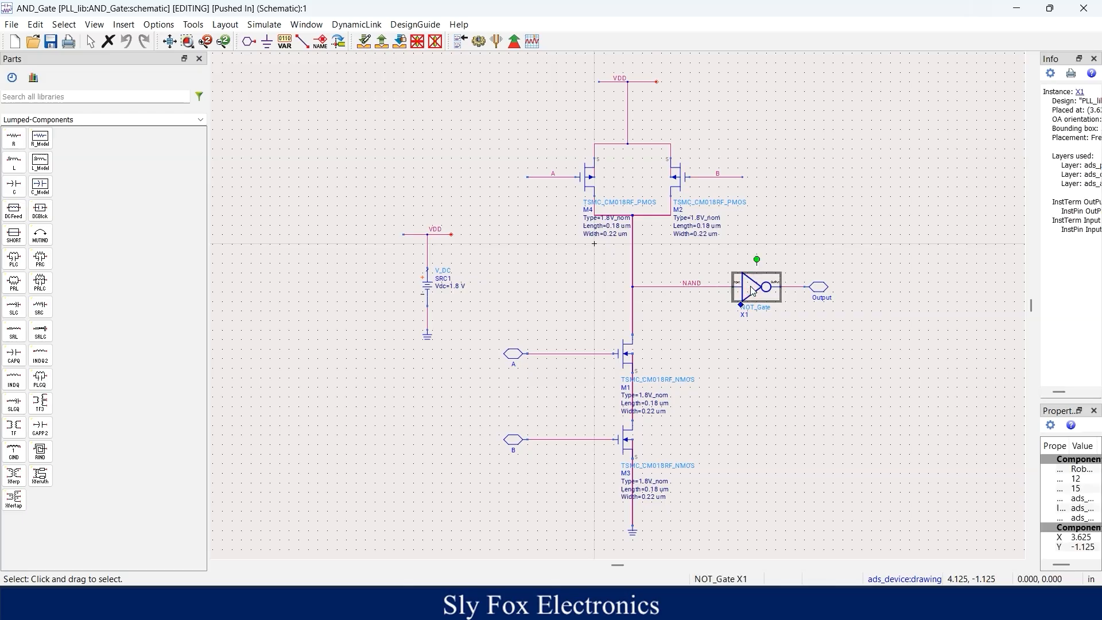
pyautogui.click(363, 44)
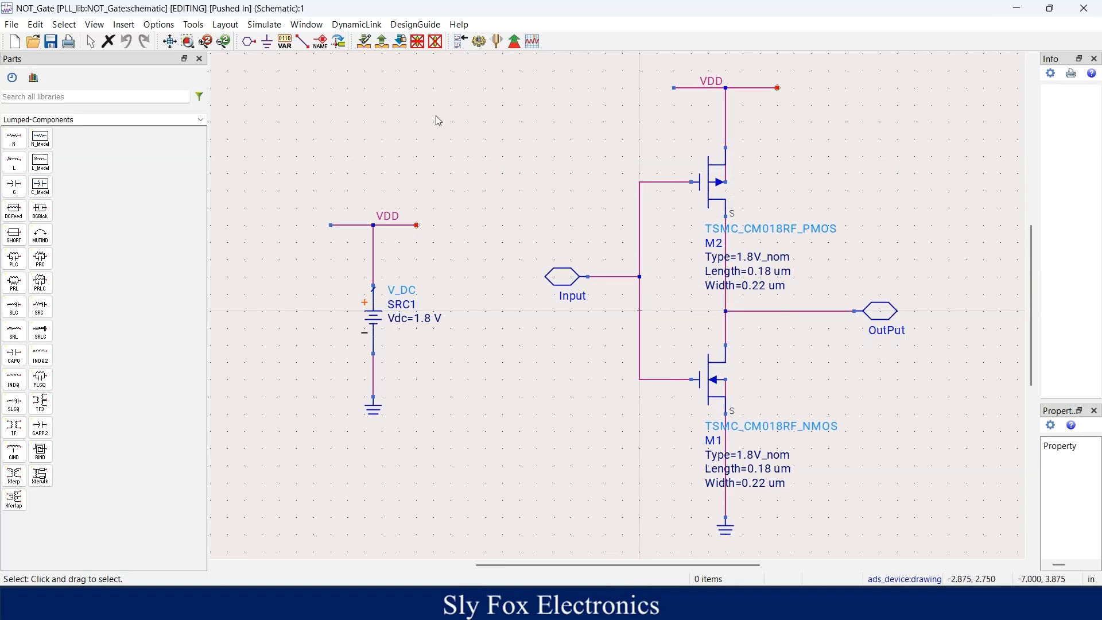
pyautogui.click(382, 43)
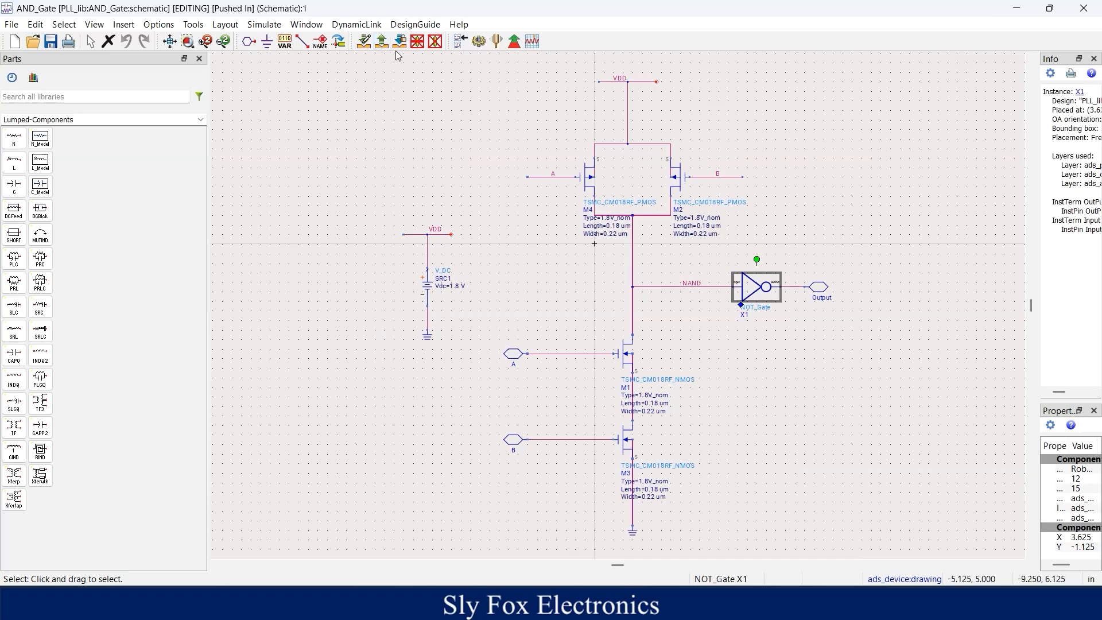
pyautogui.click(384, 44)
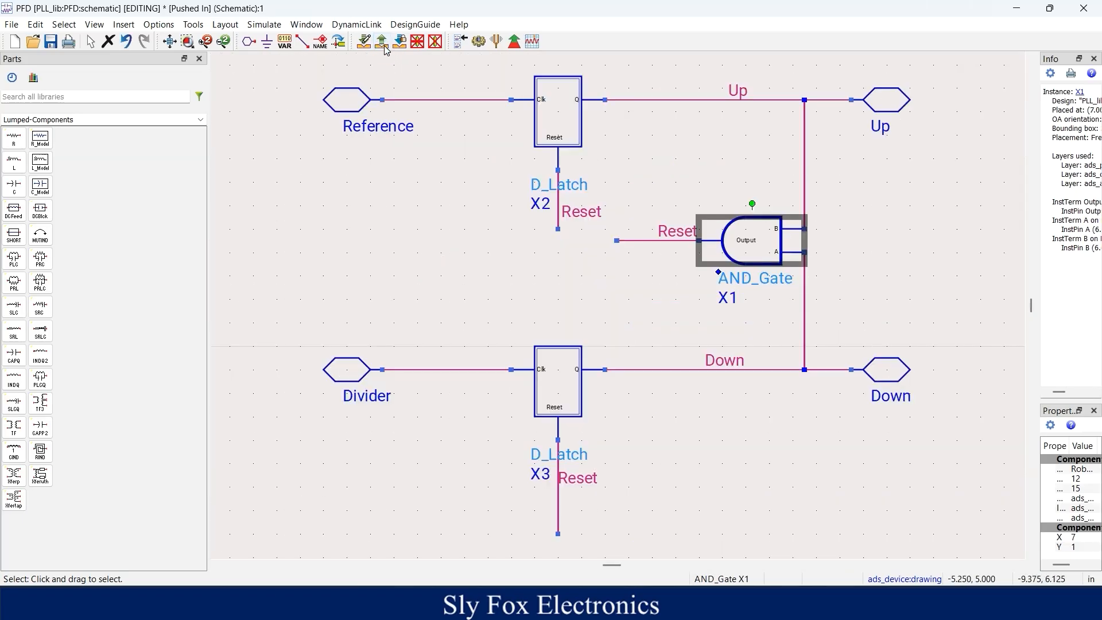
pyautogui.click(434, 182)
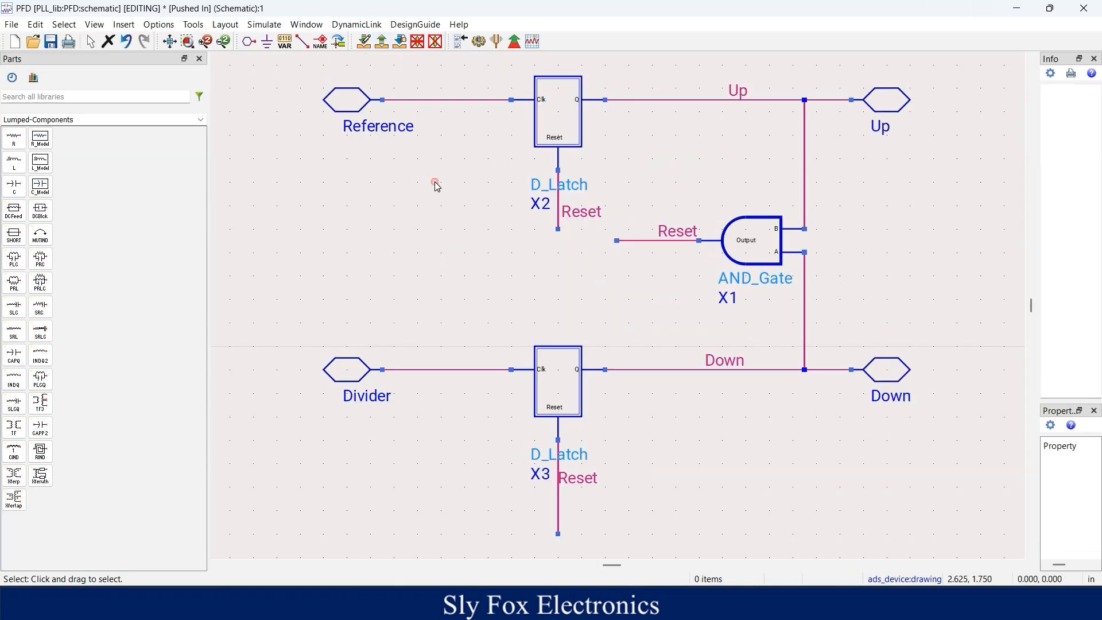
pyautogui.click(382, 41)
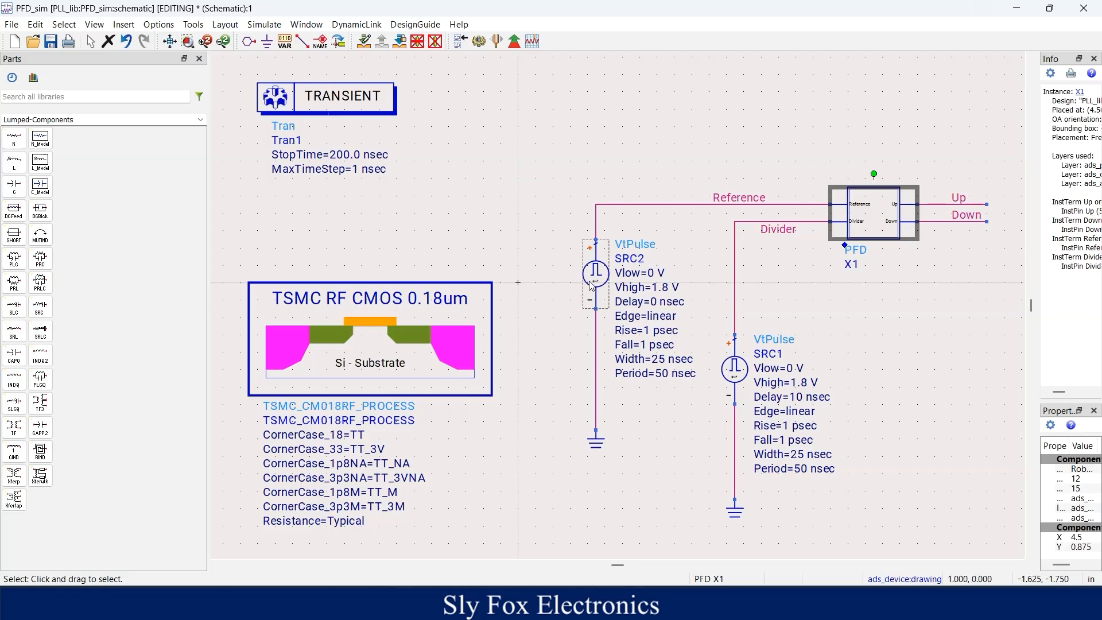
# - Review the instance parameters of the VtPulse sources SRC2 and SRC1 without changing them
pyautogui.doubleClick(591, 285)
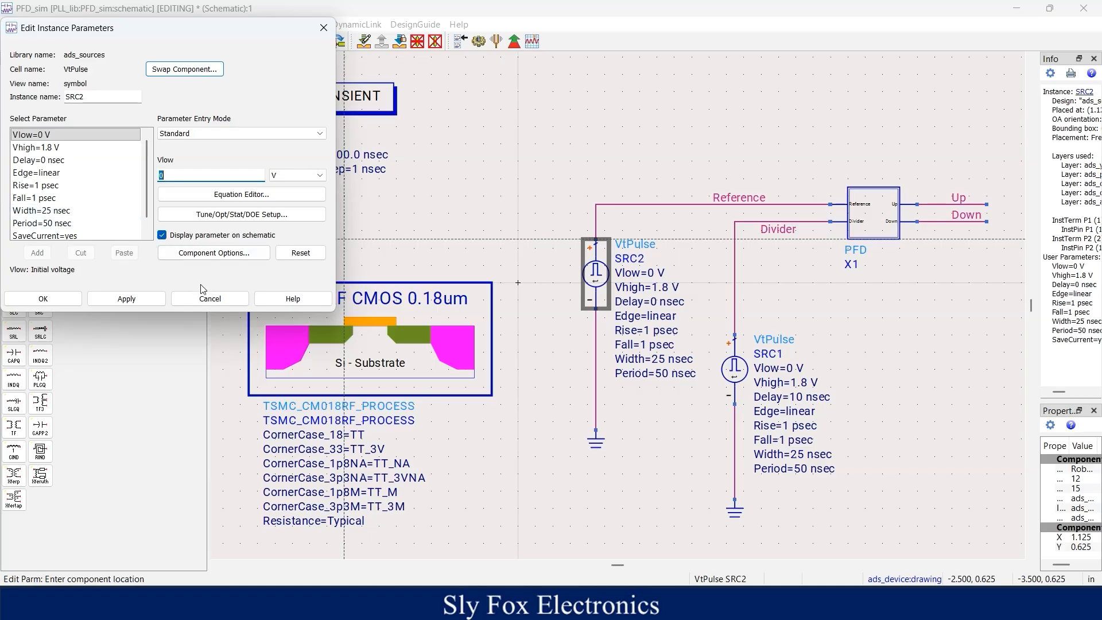
pyautogui.click(210, 298)
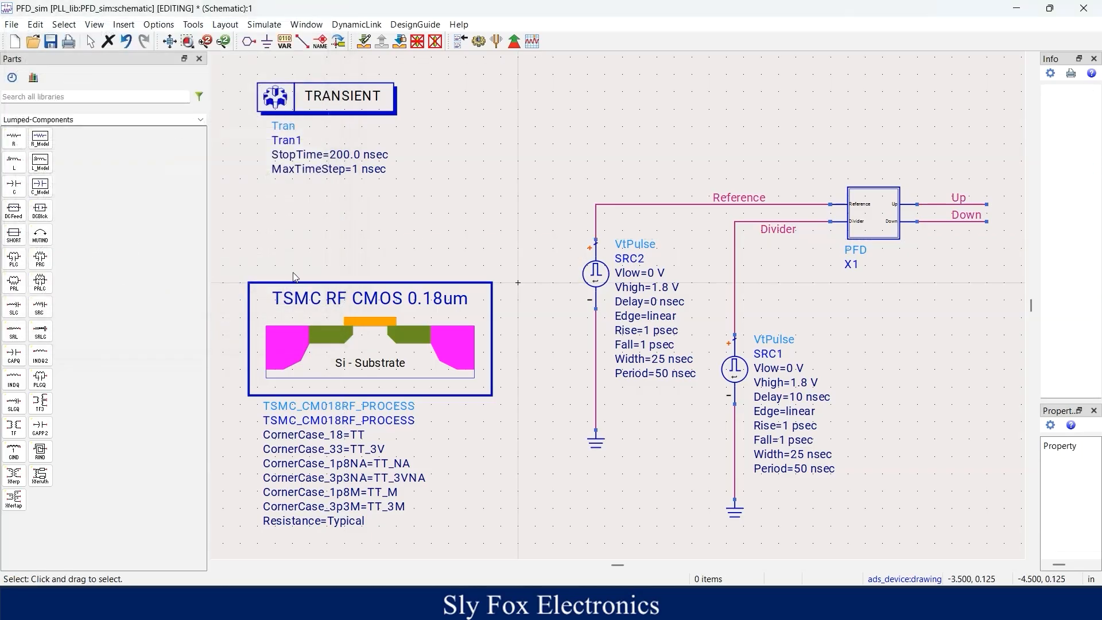
pyautogui.doubleClick(734, 370)
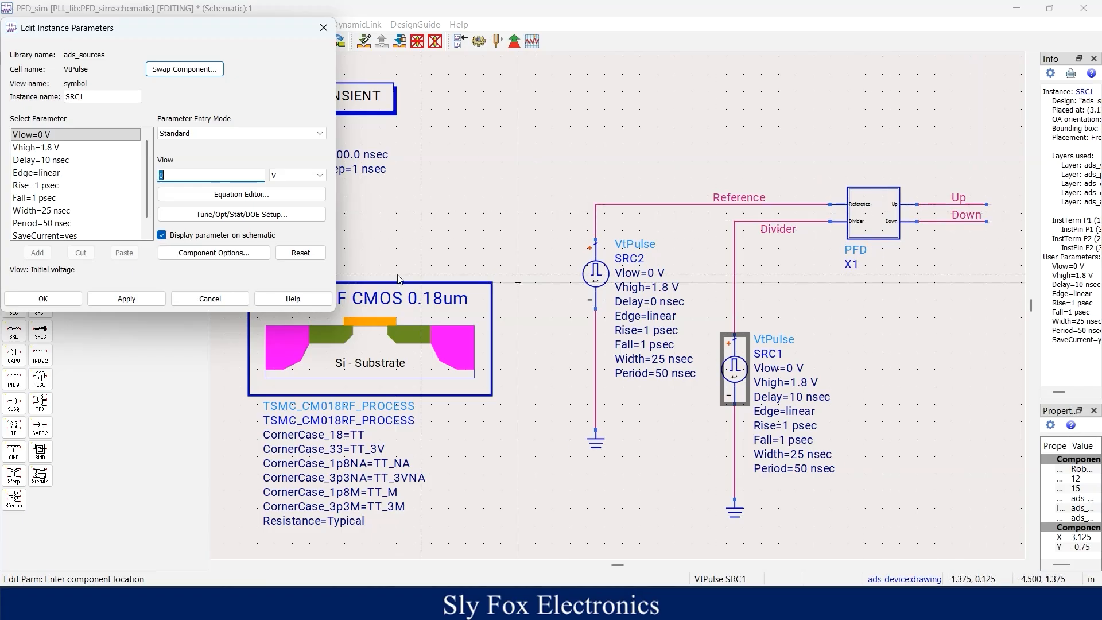
pyautogui.click(211, 298)
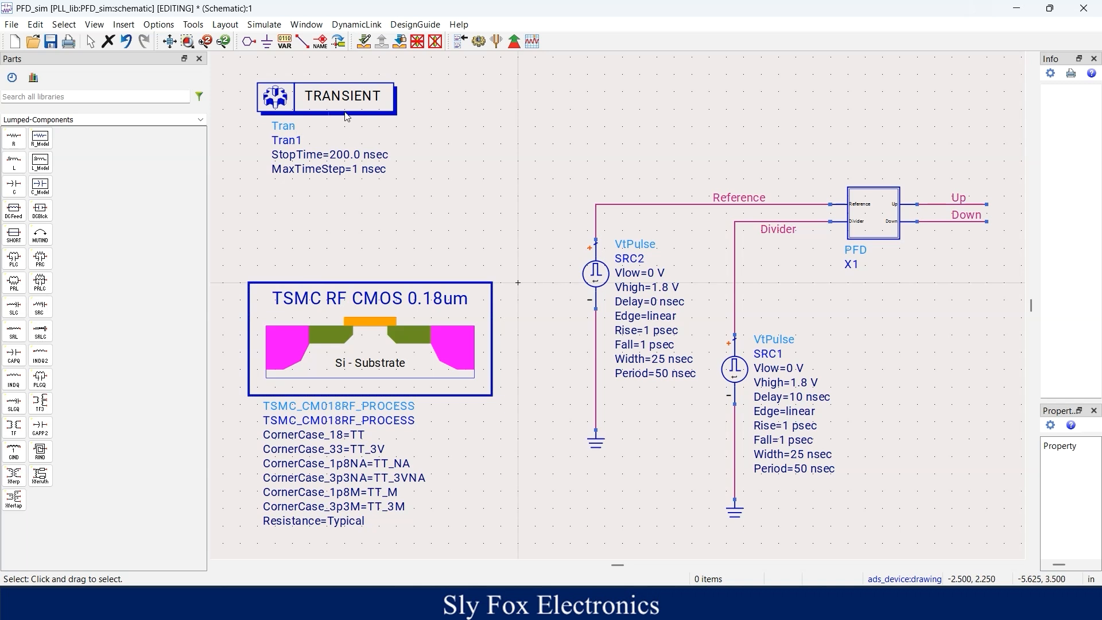
# - Review the time setup of the transient controller Tran1 and run the PFD_sim simulation
pyautogui.doubleClick(347, 101)
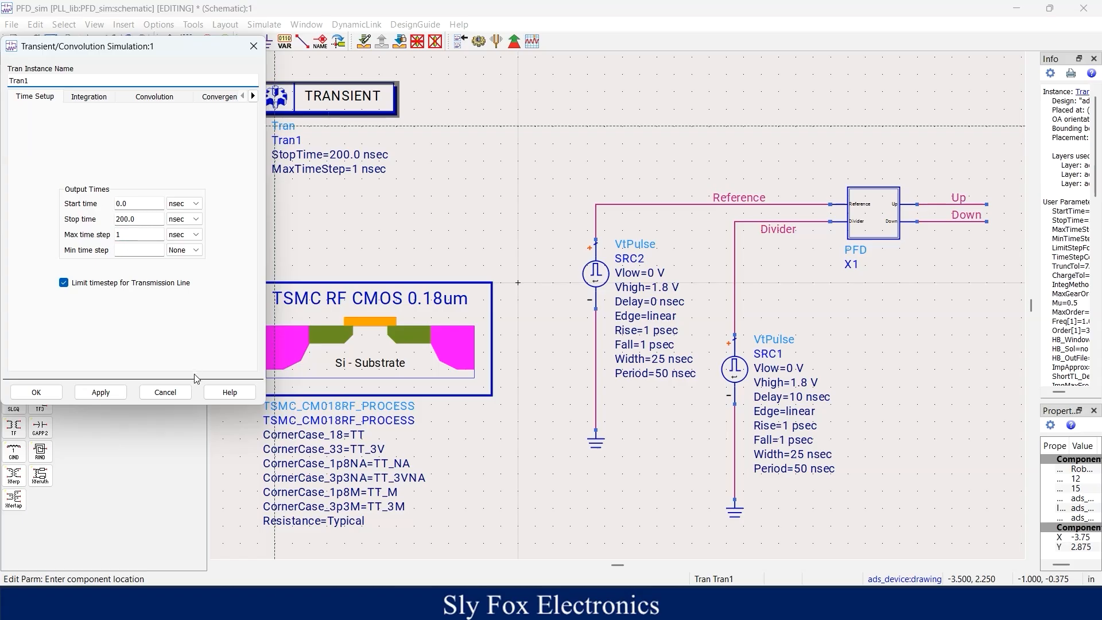
pyautogui.click(158, 391)
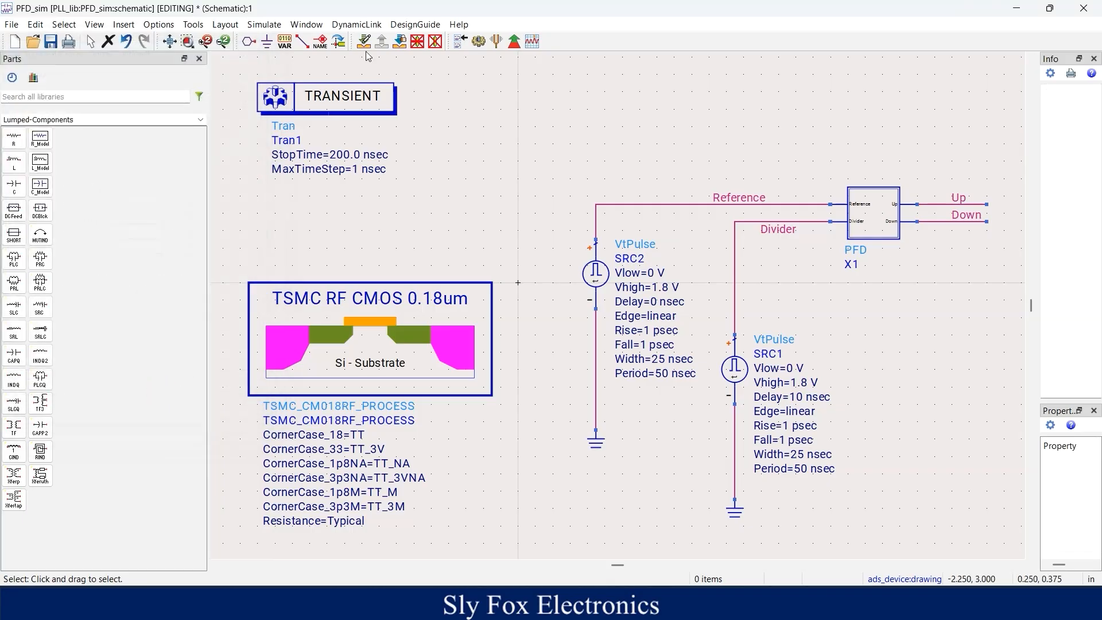
pyautogui.click(479, 45)
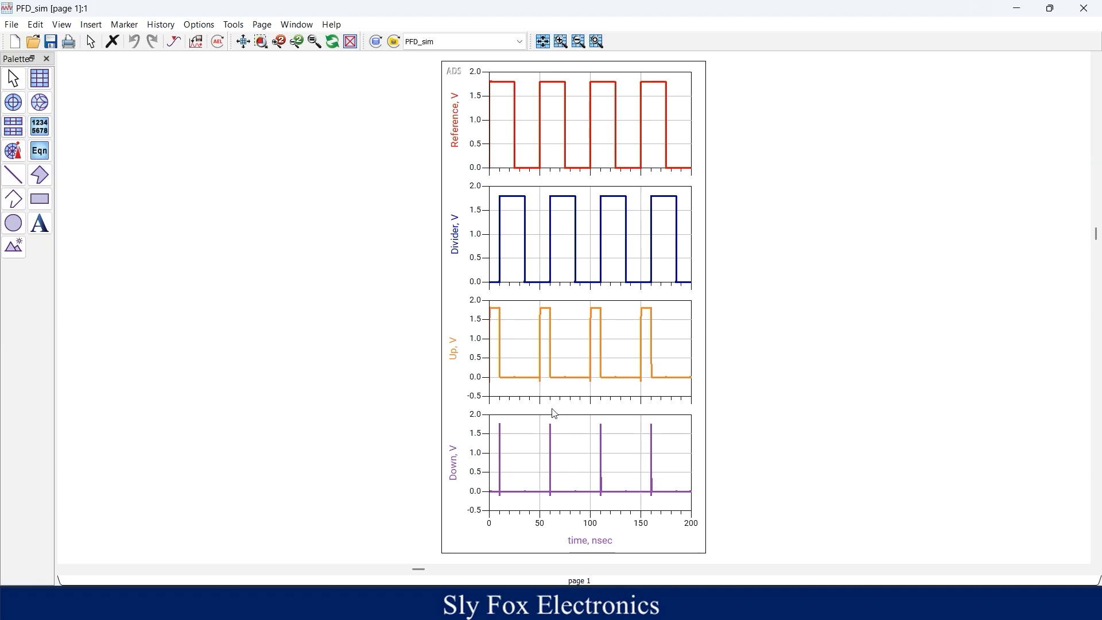
# - Start a new stacked rectangular plot, browse the signals in the PFD_sim dataset, and cancel without adding traces
pyautogui.click(14, 128)
pyautogui.click(766, 91)
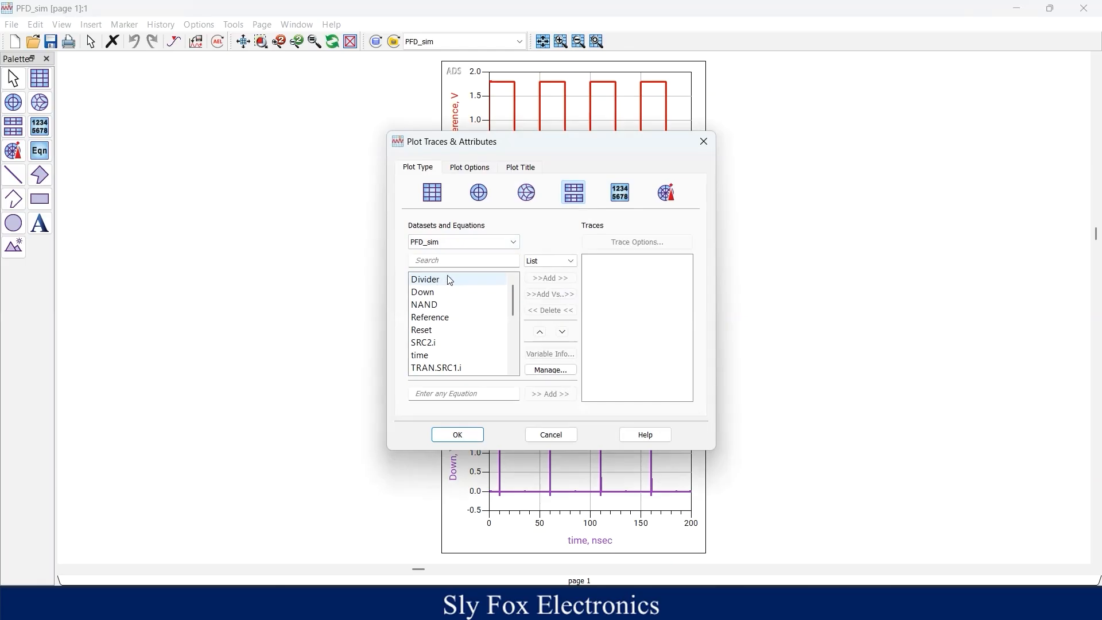
pyautogui.scroll(-1, 444, 359)
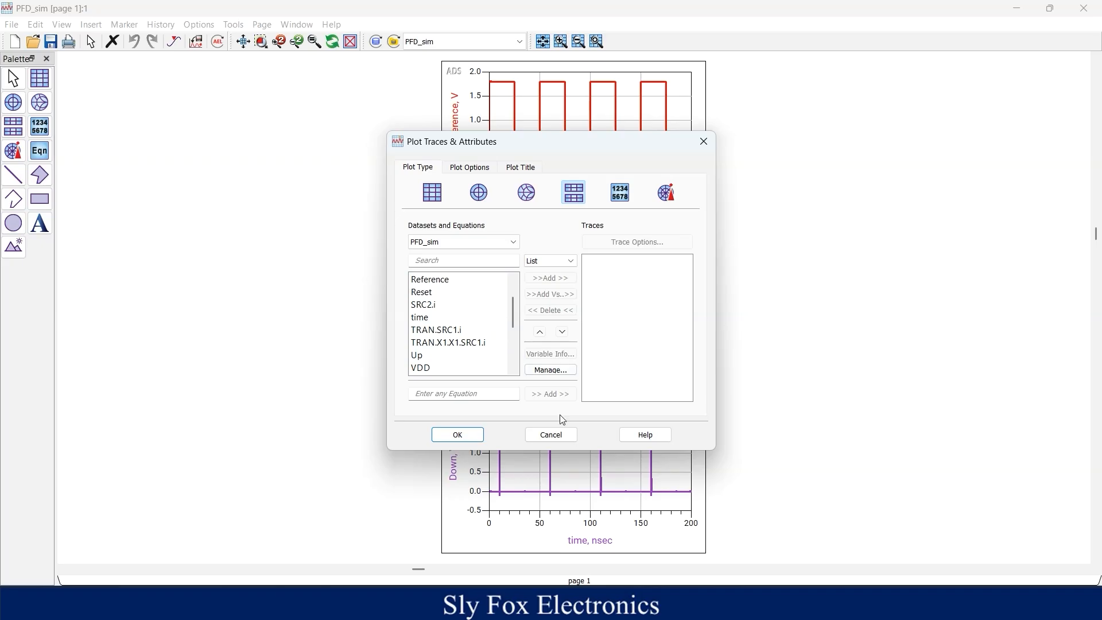
pyautogui.click(552, 434)
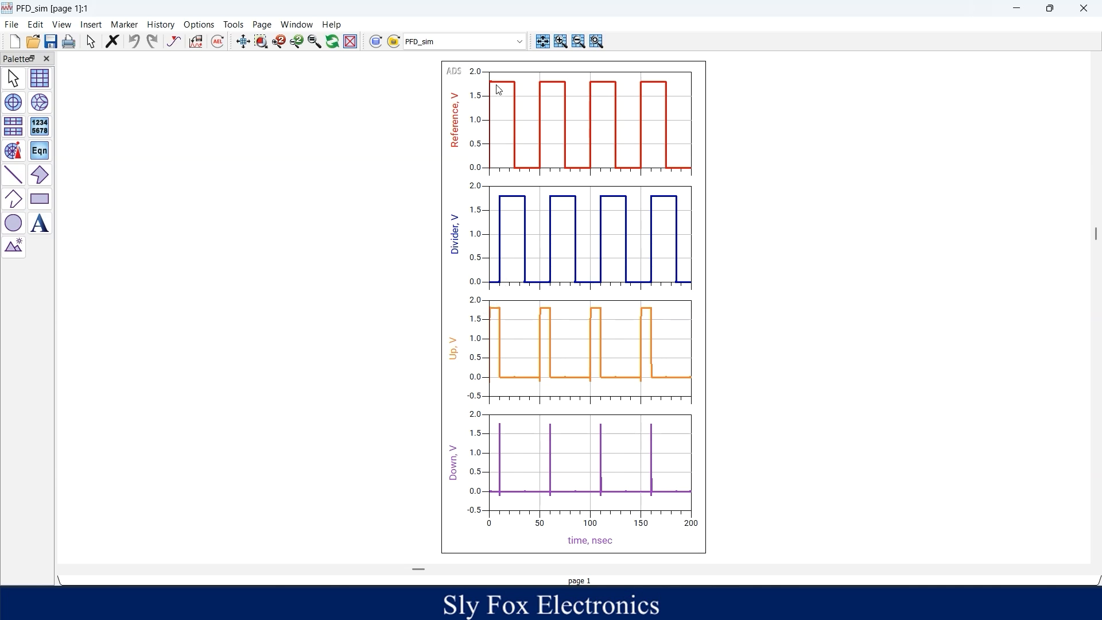
# - Compare the Reference, Divider, Up and Down waveforms over time, and return to the PFD_sim schematic
pyautogui.moveTo(499, 91)
pyautogui.moveTo(503, 437)
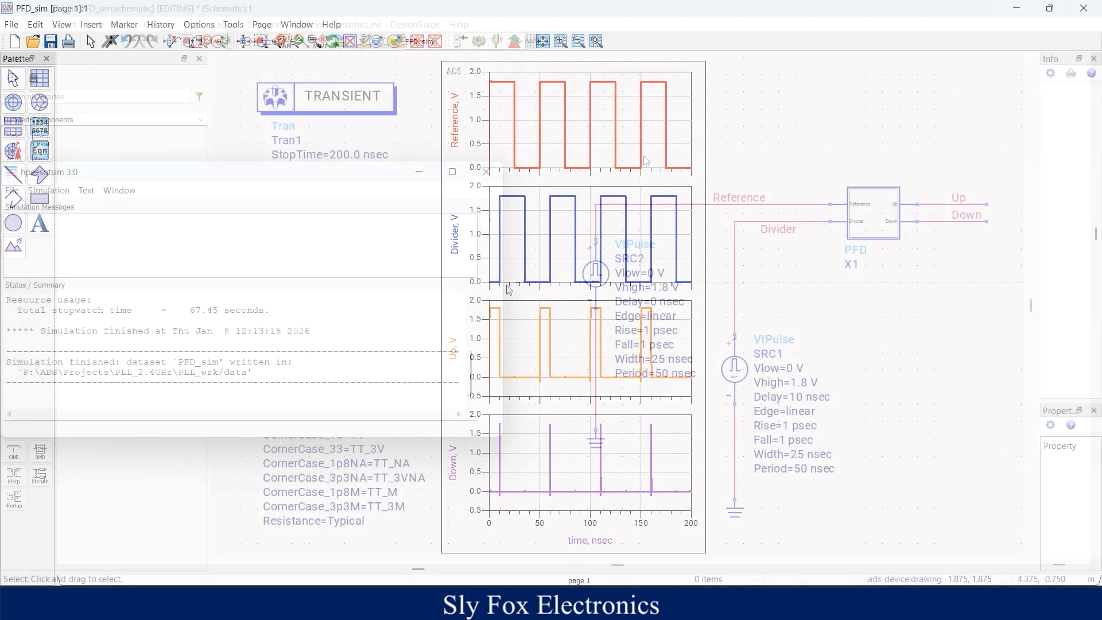
pyautogui.click(643, 156)
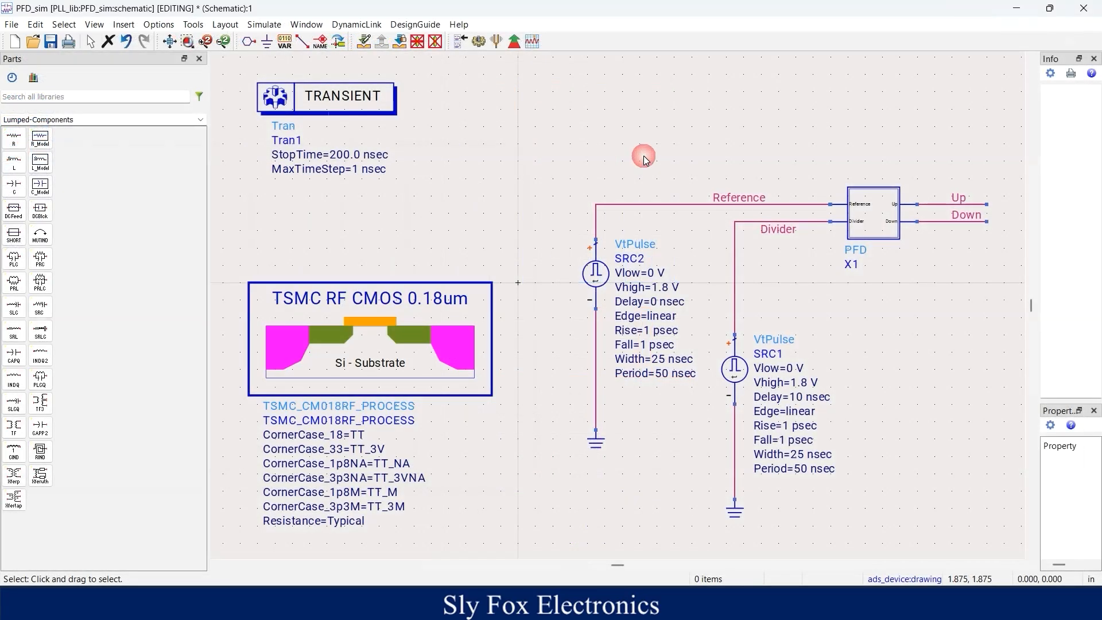